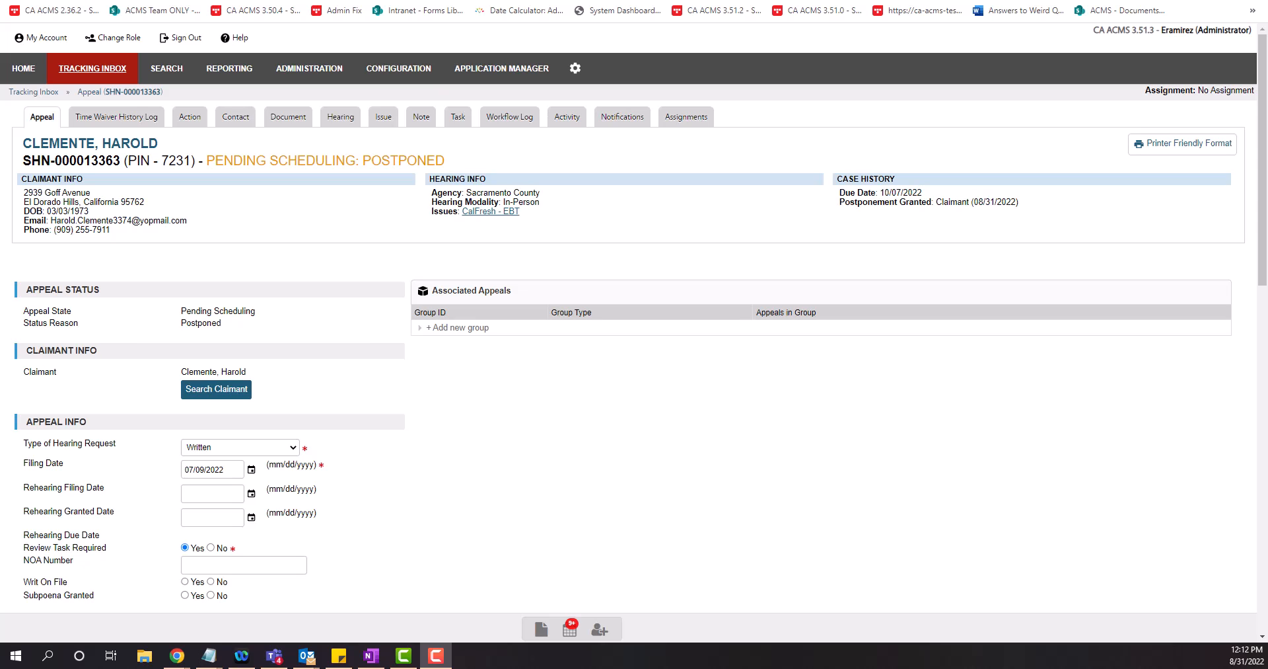
Type 'Due Date 10/07/2022 @' into a Notepad note placed over the appeal page
{"action": "left_click_drag", "start_coordinate": [0, 351], "coordinate": [957, 312]}
{"action": "left_click", "coordinate": [876, 354]}
{"action": "type", "text": "Due Date 10"}
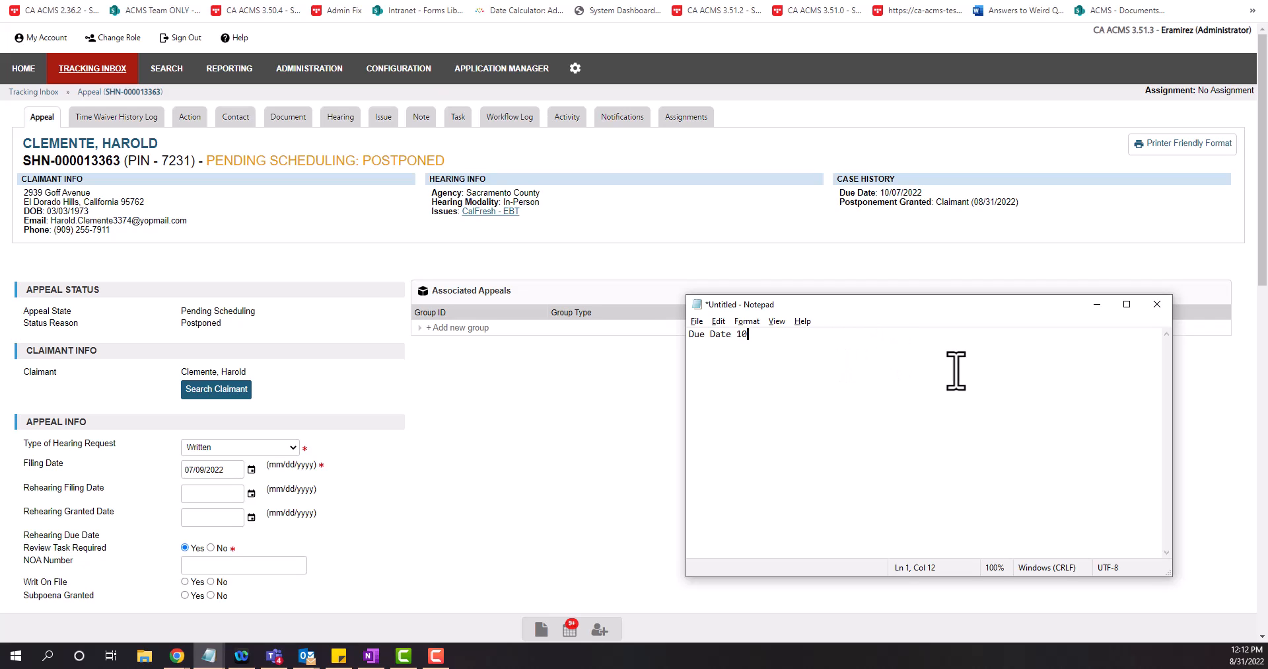
{"action": "type", "text": "/07/2022 @ Hearind day"}
{"action": "key", "text": "BackSpace"}
{"action": "key", "text": "BackSpace"}
{"action": "key", "text": "BackSpace"}
{"action": "key", "text": "BackSpace"}
{"action": "key", "text": "BackSpace"}
{"action": "key", "text": "BackSpace"}
{"action": "key", "text": "BackSpace"}
{"action": "key", "text": "BackSpace"}
{"action": "key", "text": "BackSpace"}
{"action": "key", "text": "BackSpace"}
{"action": "key", "text": "BackSpace"}
{"action": "key", "text": "BackSpace"}
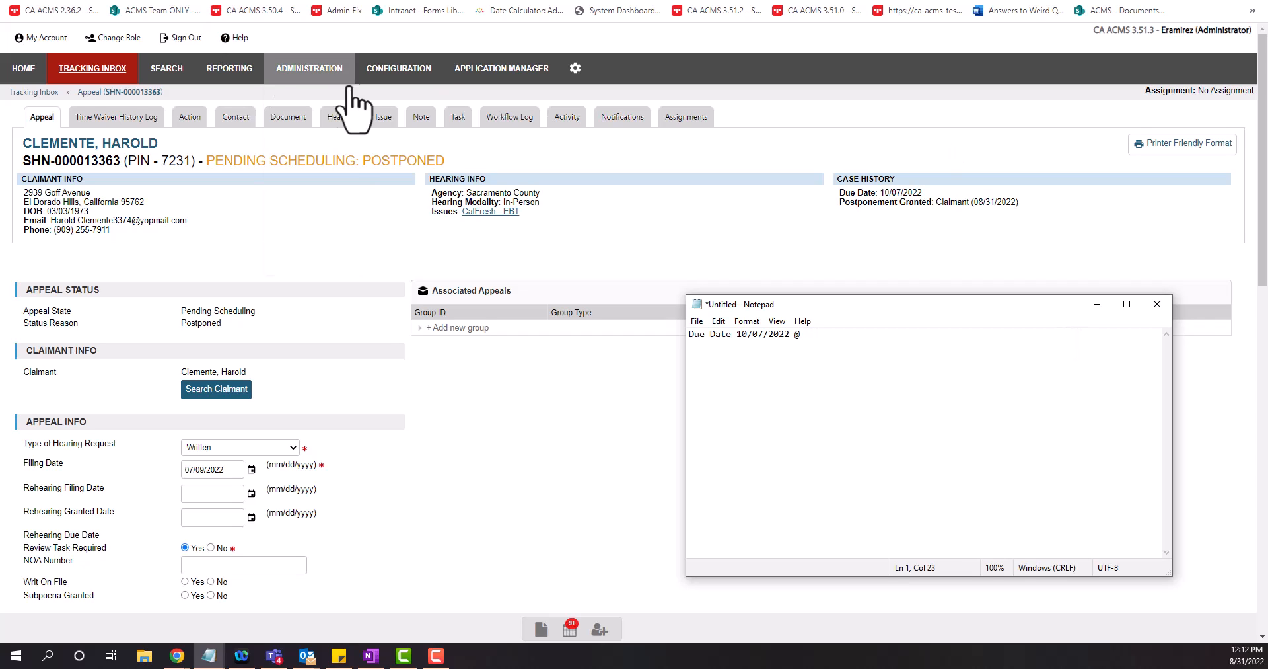
Open the appeal's hearing listing and add '09/07/2022 @ 12:05pm' to the Notepad note
{"action": "left_click", "coordinate": [591, 160]}
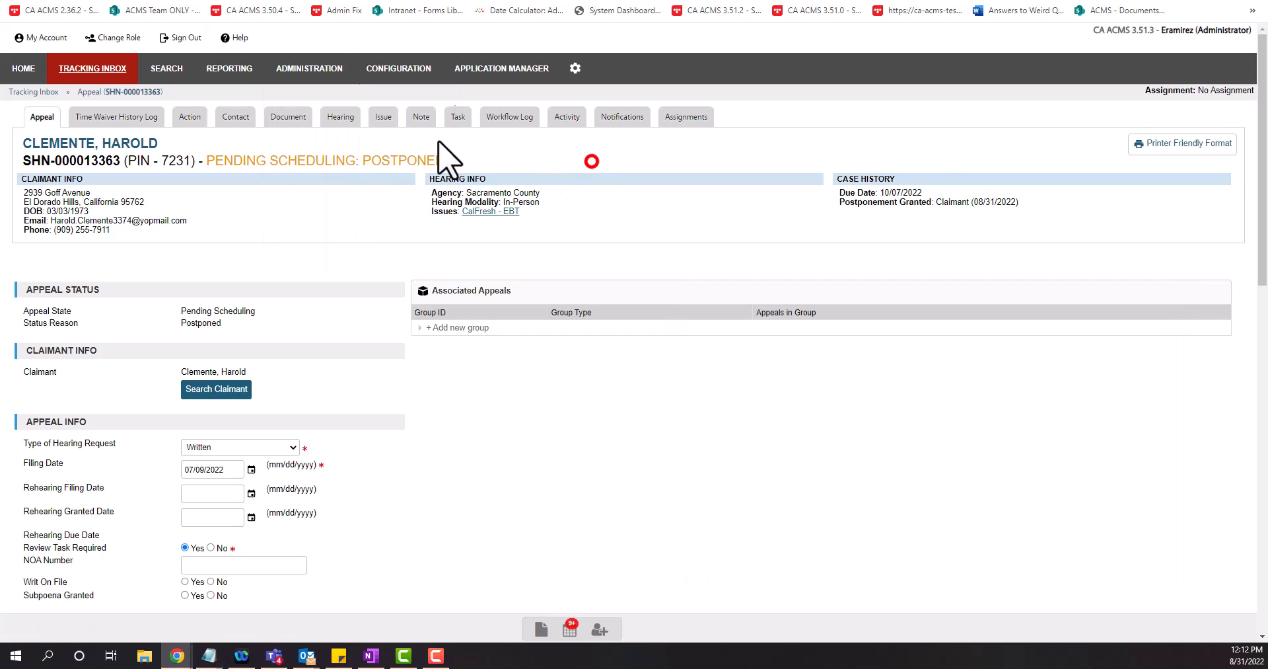
{"action": "left_click", "coordinate": [341, 119]}
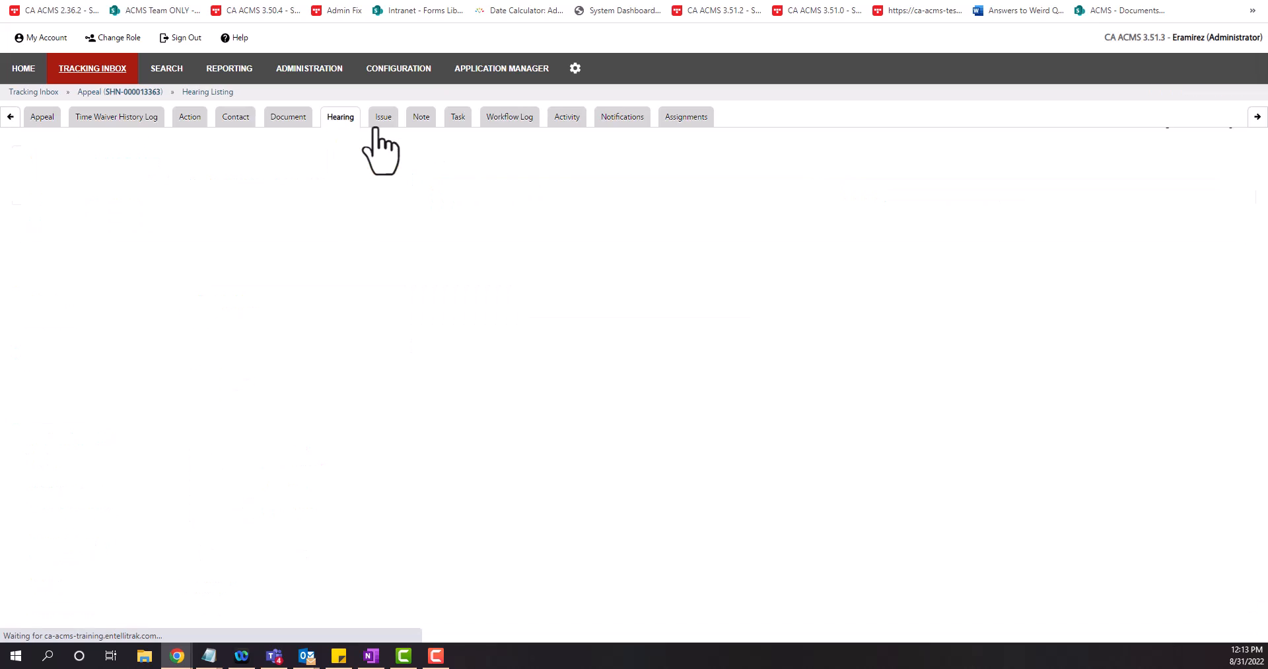
{"action": "key", "text": "alt+Tab"}
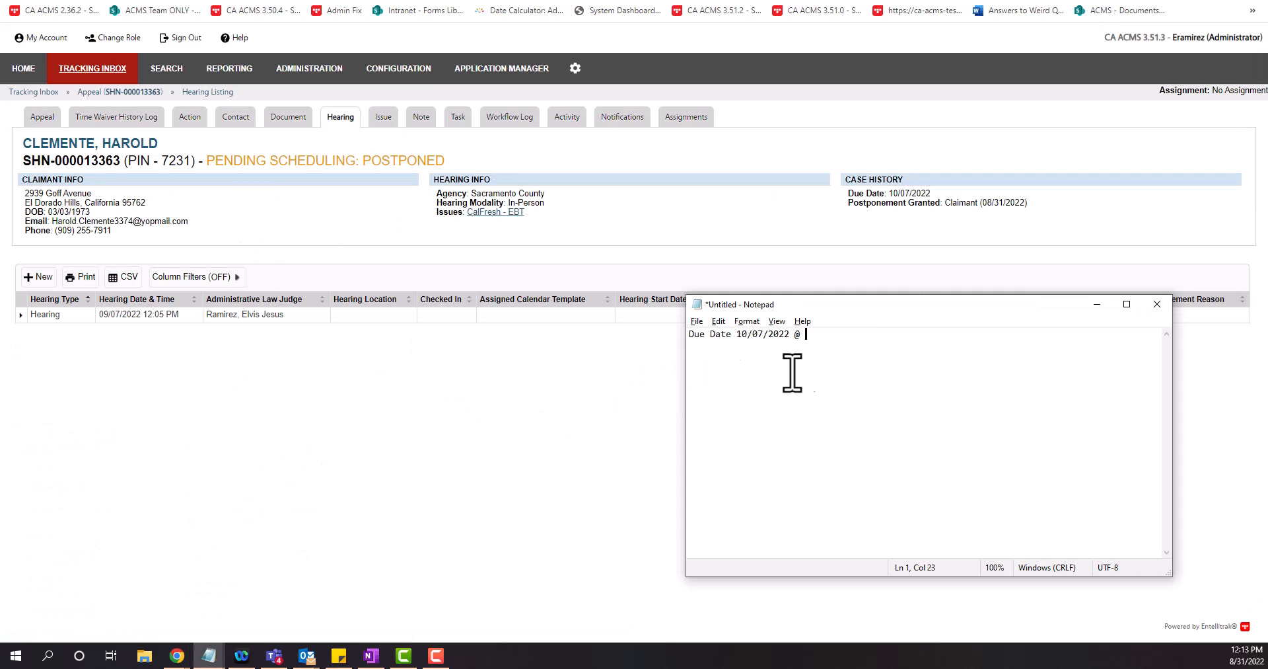
{"action": "type", "text": "09/07/2022"}
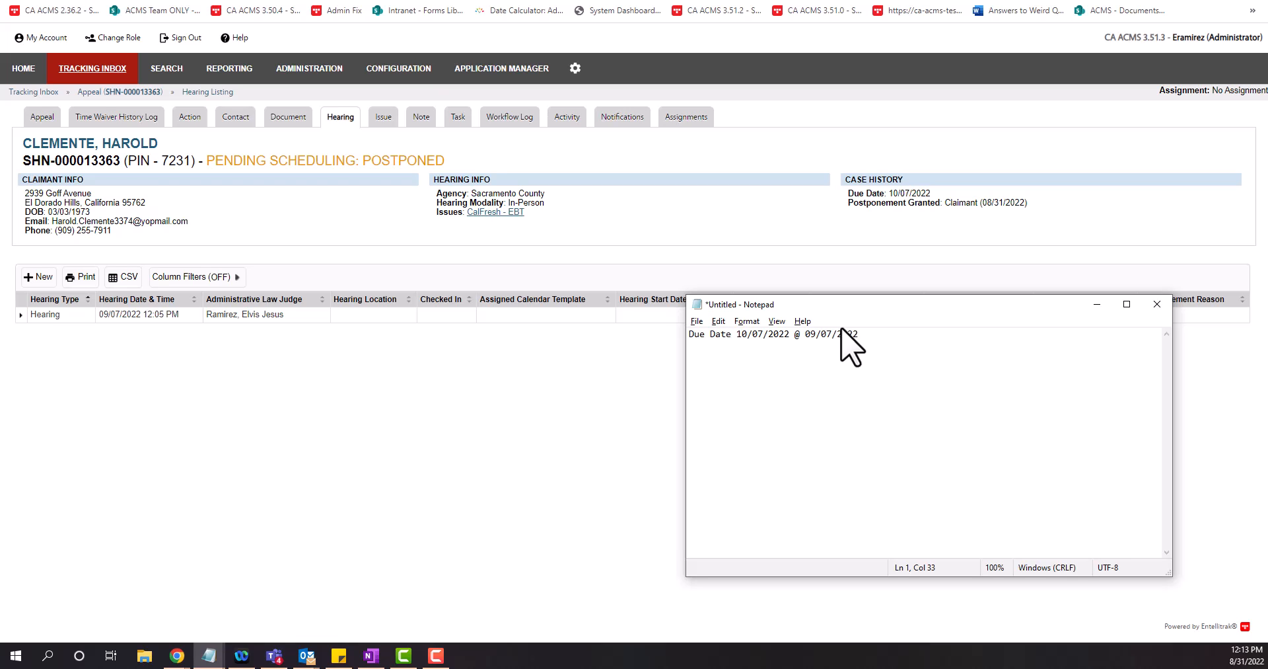
{"action": "type", "text": " $"}
{"action": "key", "text": "BackSpace"}
{"action": "type", "text": "@ 12:05"}
{"action": "key", "text": "BackSpace"}
{"action": "type", "text": "pm"}
Select the due date value in the appeal's case history
{"action": "left_click", "coordinate": [479, 426]}
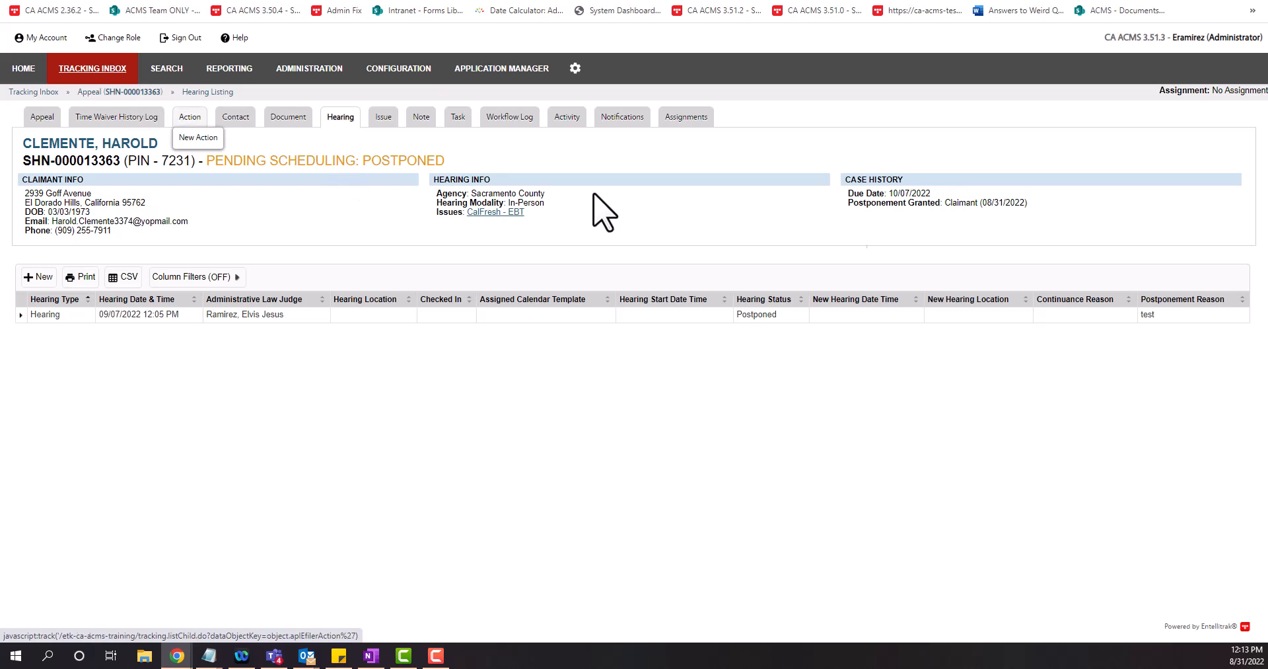
{"action": "left_click_drag", "start_coordinate": [938, 194], "coordinate": [854, 193]}
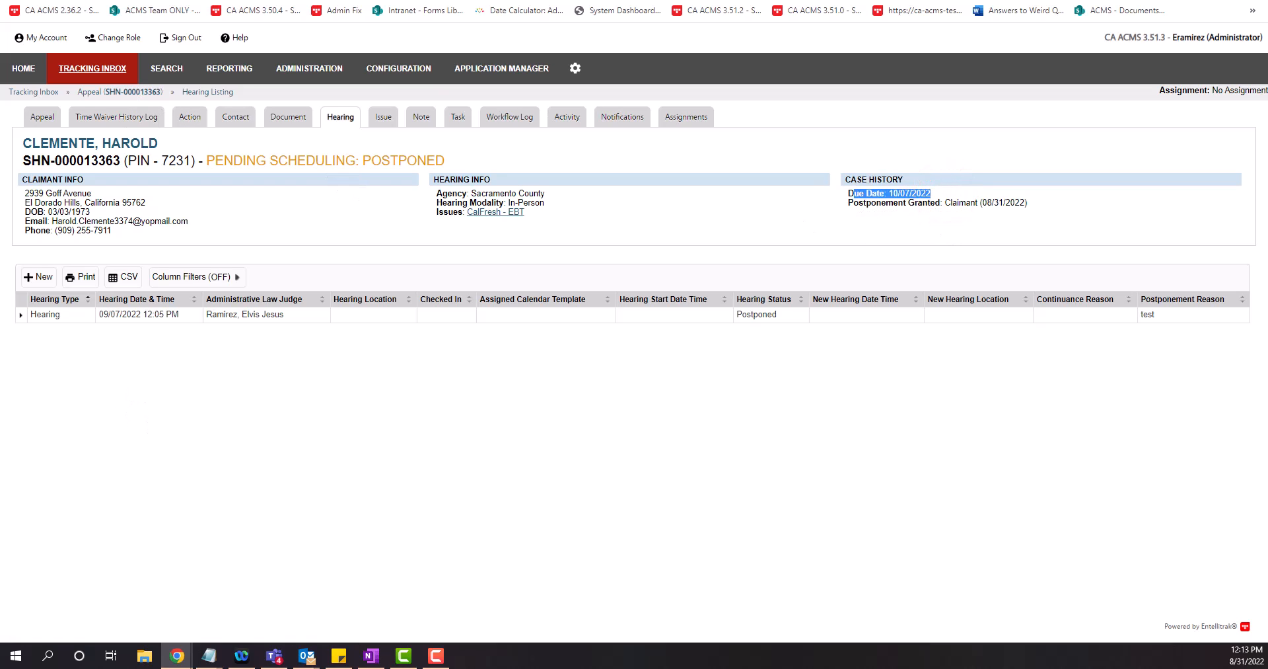
{"action": "key", "text": "alt+Tab"}
{"action": "left_click_drag", "start_coordinate": [938, 193], "coordinate": [881, 194]}
Back on the appeal page, set Modify Due Date to Yes with -30 days
{"action": "left_click", "coordinate": [132, 94]}
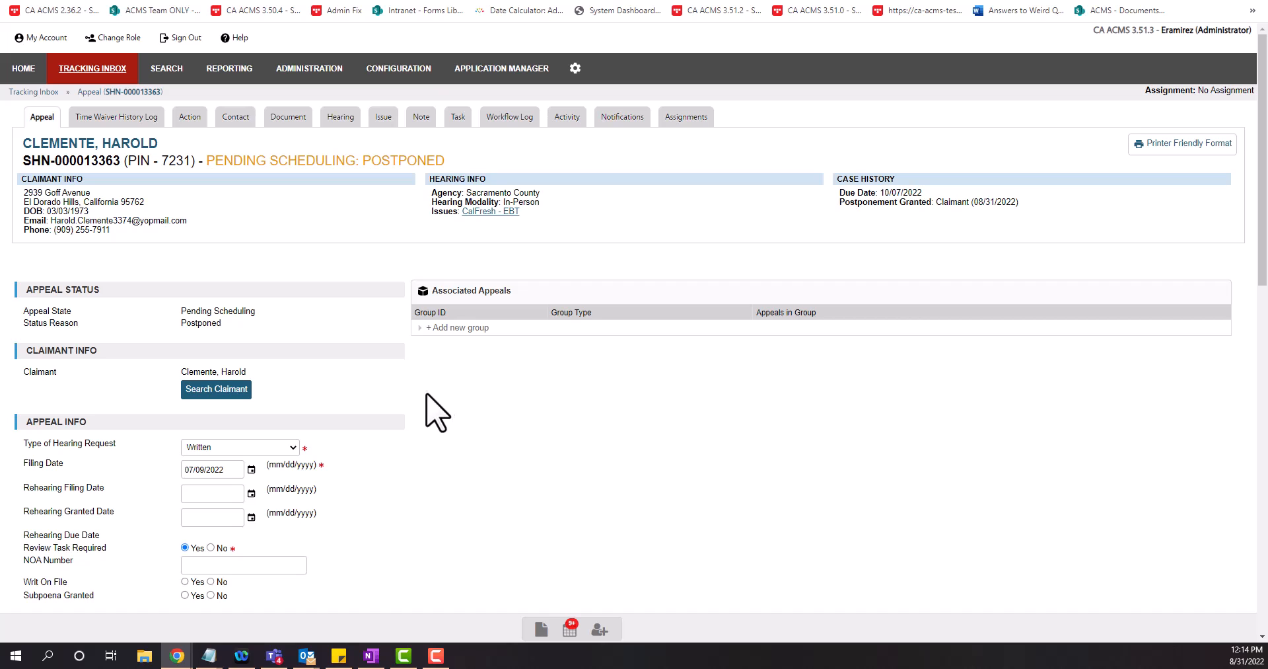
{"action": "scroll", "coordinate": [368, 418], "scroll_direction": "down", "scroll_amount": 6}
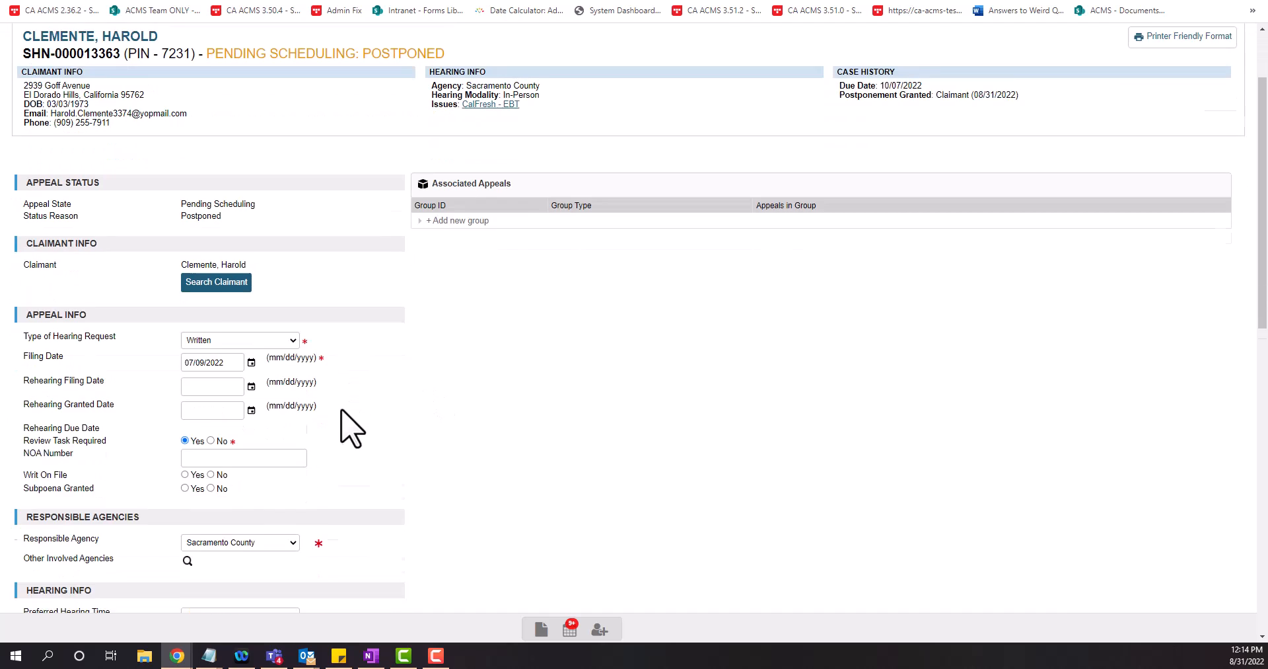
{"action": "scroll", "coordinate": [311, 439], "scroll_direction": "down", "scroll_amount": 2}
{"action": "scroll", "coordinate": [269, 368], "scroll_direction": "down", "scroll_amount": 4}
{"action": "scroll", "coordinate": [253, 388], "scroll_direction": "up", "scroll_amount": 1}
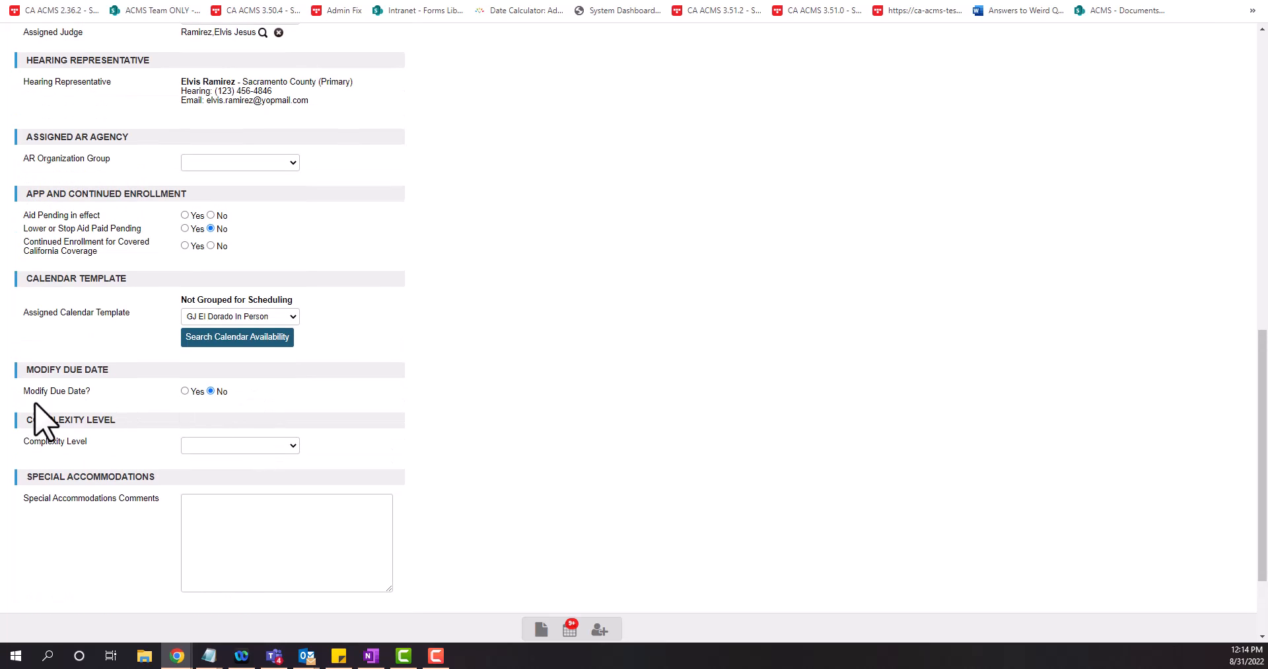
{"action": "left_click", "coordinate": [185, 391]}
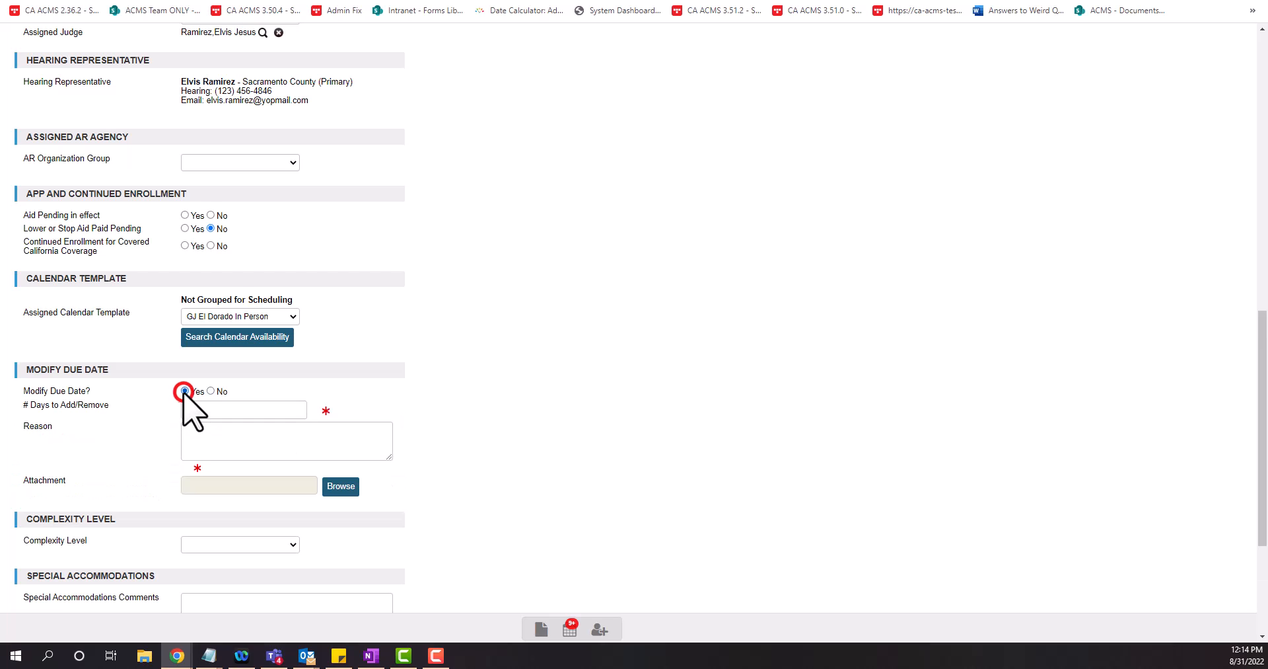
{"action": "left_click", "coordinate": [223, 410]}
{"action": "type", "text": "-30"}
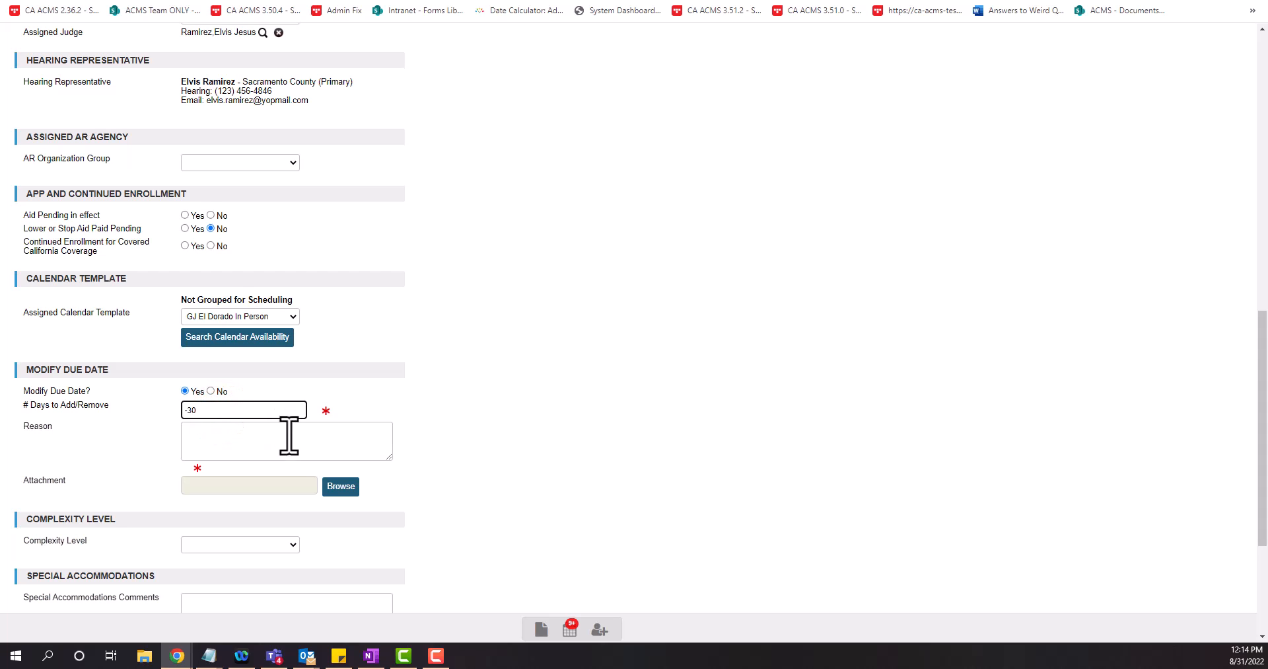
Paste the reason that the PP request was for a different hearing
{"action": "left_click", "coordinate": [289, 439]}
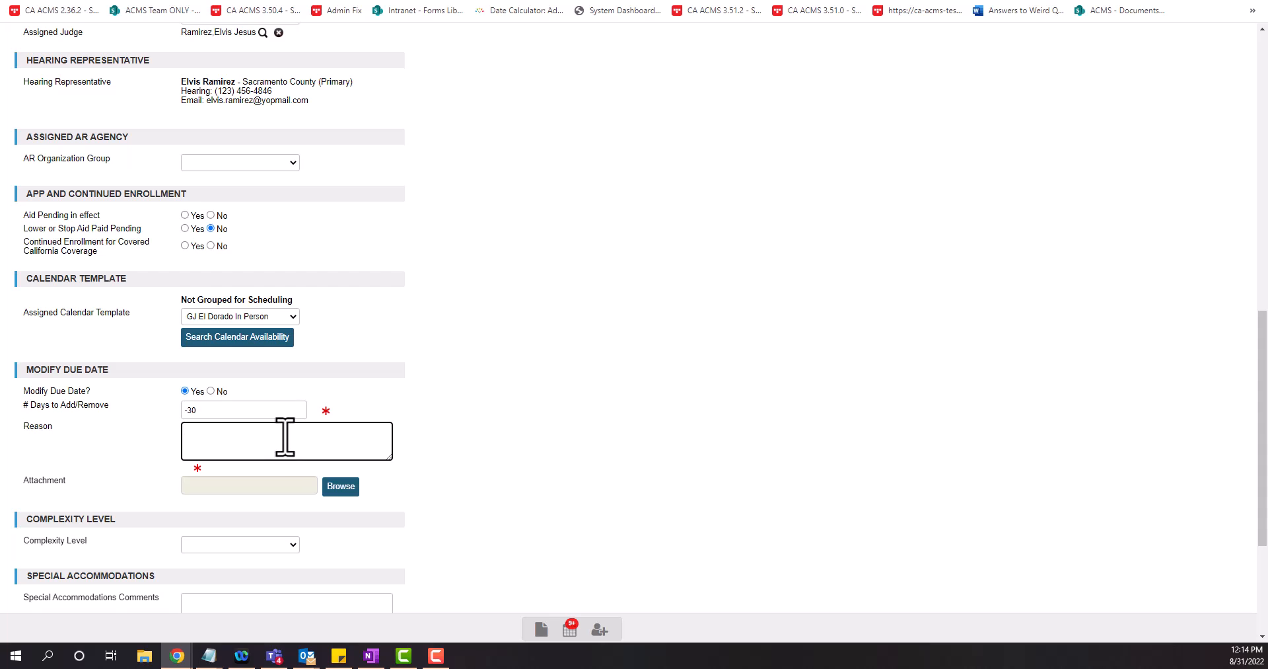
{"action": "key", "text": "alt+Tab"}
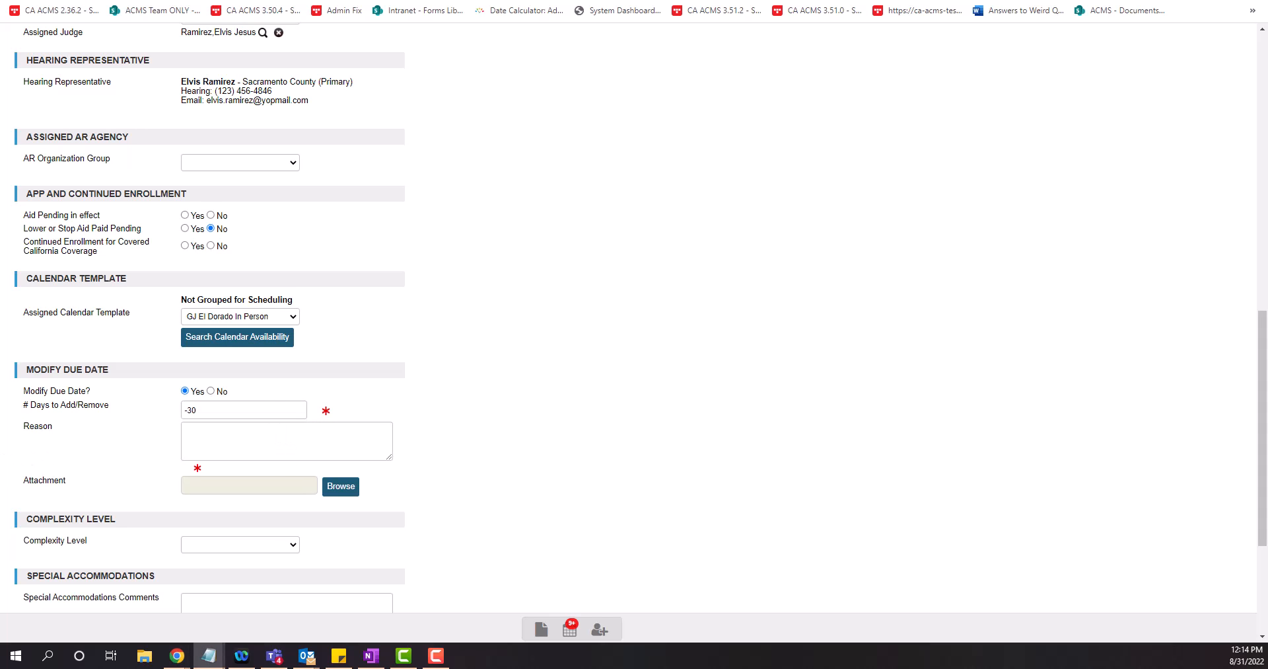
{"action": "left_click", "coordinate": [249, 409]}
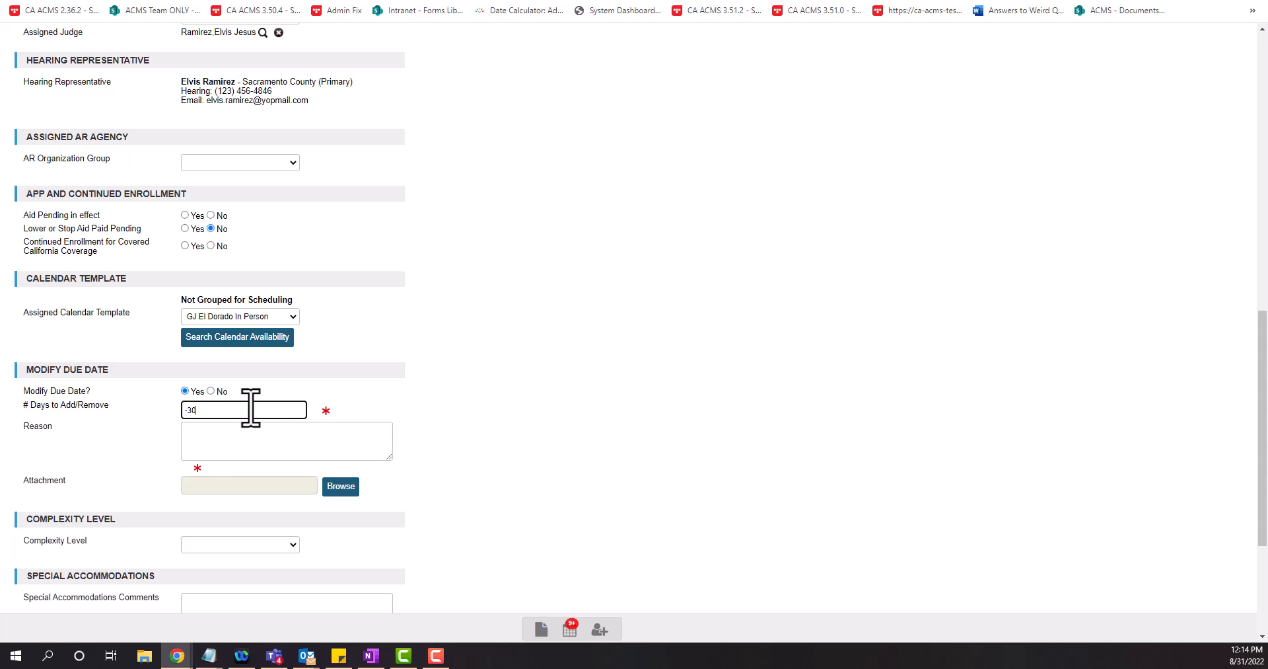
{"action": "left_click", "coordinate": [287, 439]}
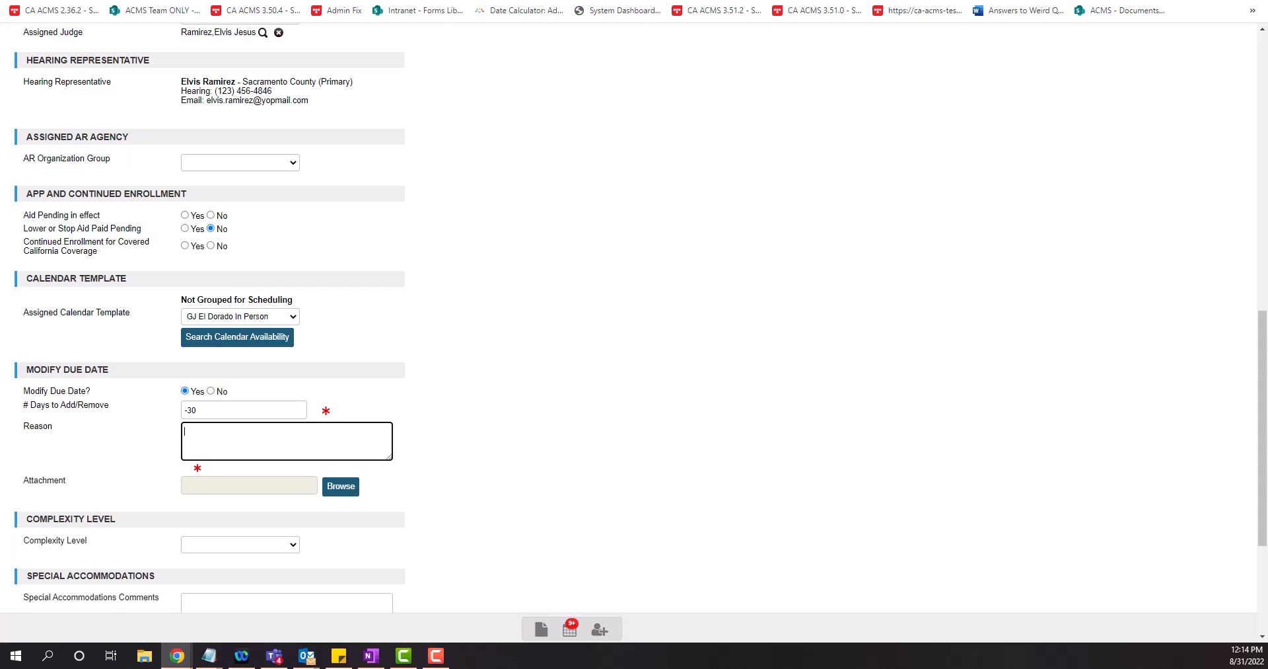
{"action": "key", "text": "alt+Tab"}
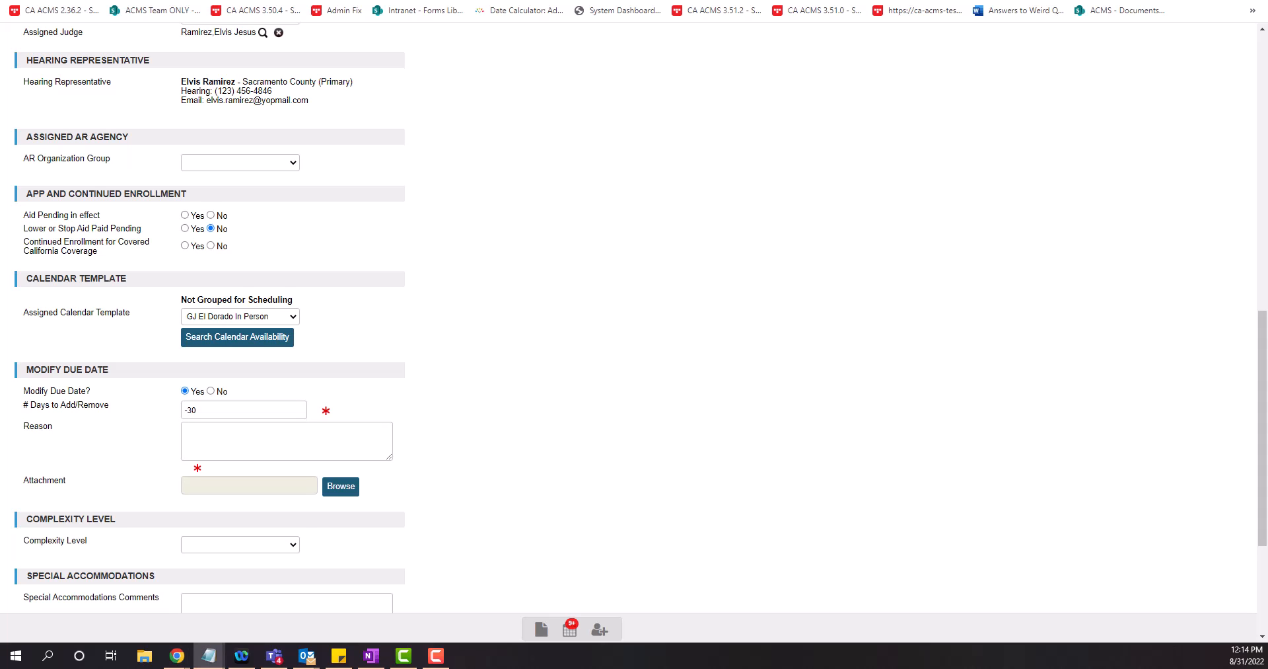
{"action": "left_click", "coordinate": [285, 436]}
{"action": "type", "text": "The PP request was for a different hearing. Therefore, the due date needs to be reverted back to its original date."}
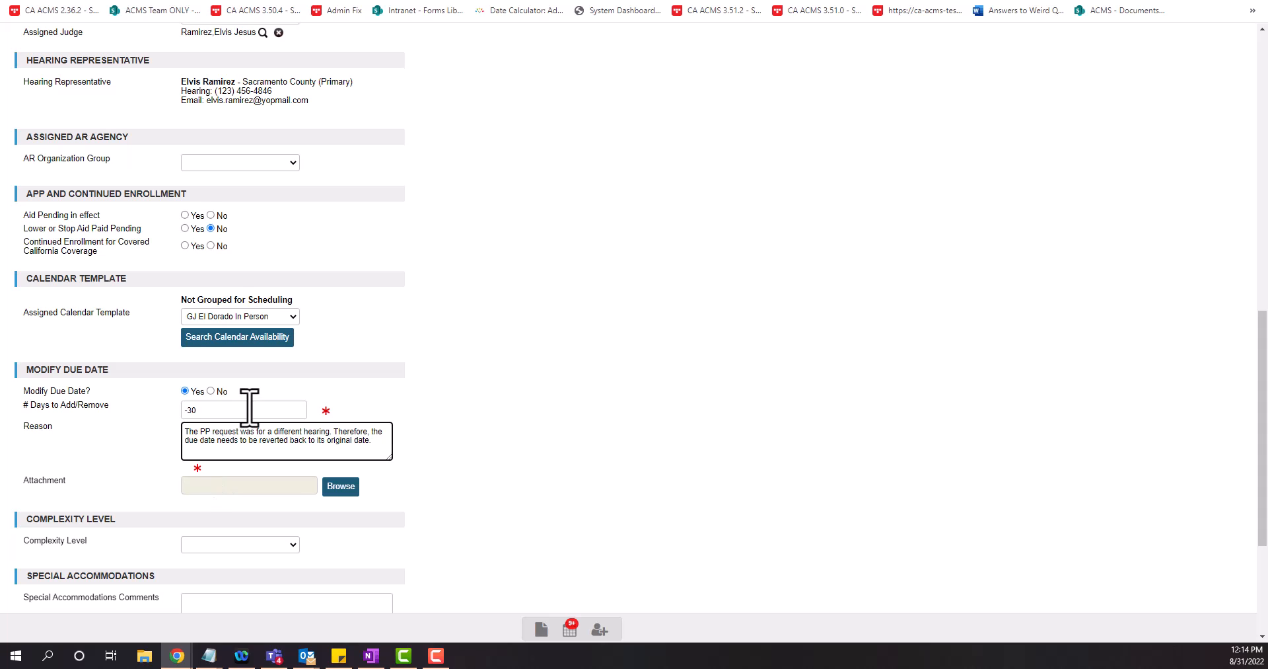
{"action": "left_click", "coordinate": [419, 440]}
{"action": "scroll", "coordinate": [410, 444], "scroll_direction": "down", "scroll_amount": 2}
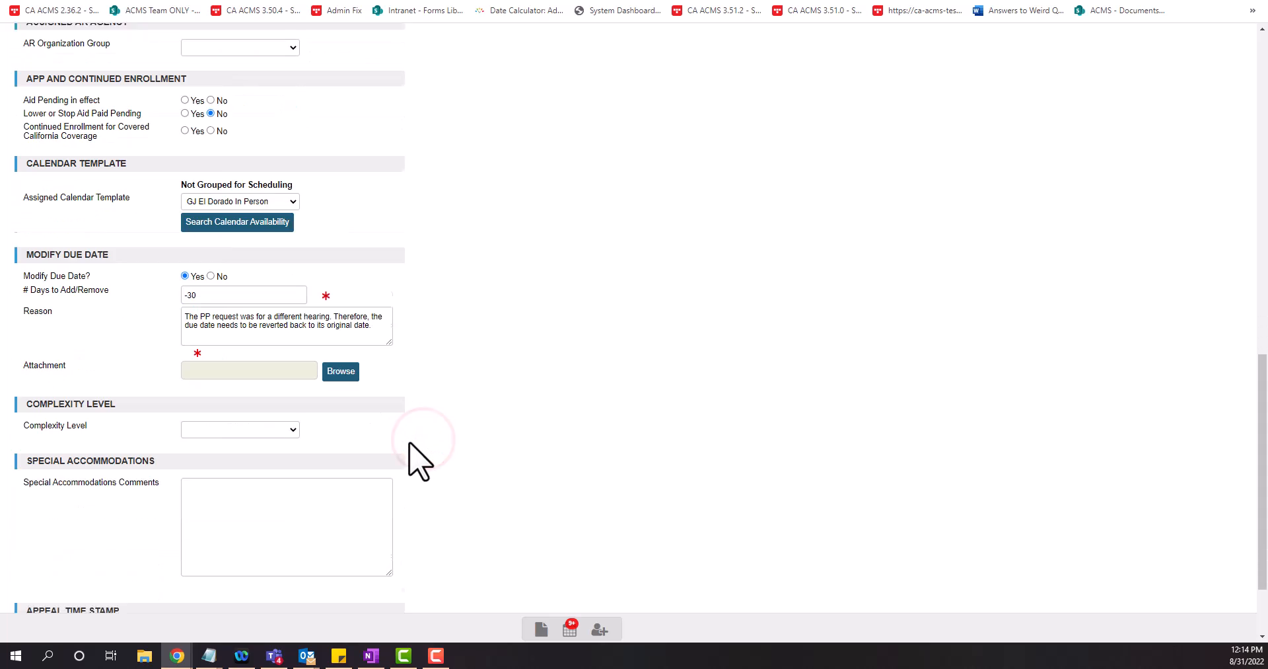
{"action": "scroll", "coordinate": [184, 510], "scroll_direction": "down", "scroll_amount": 2}
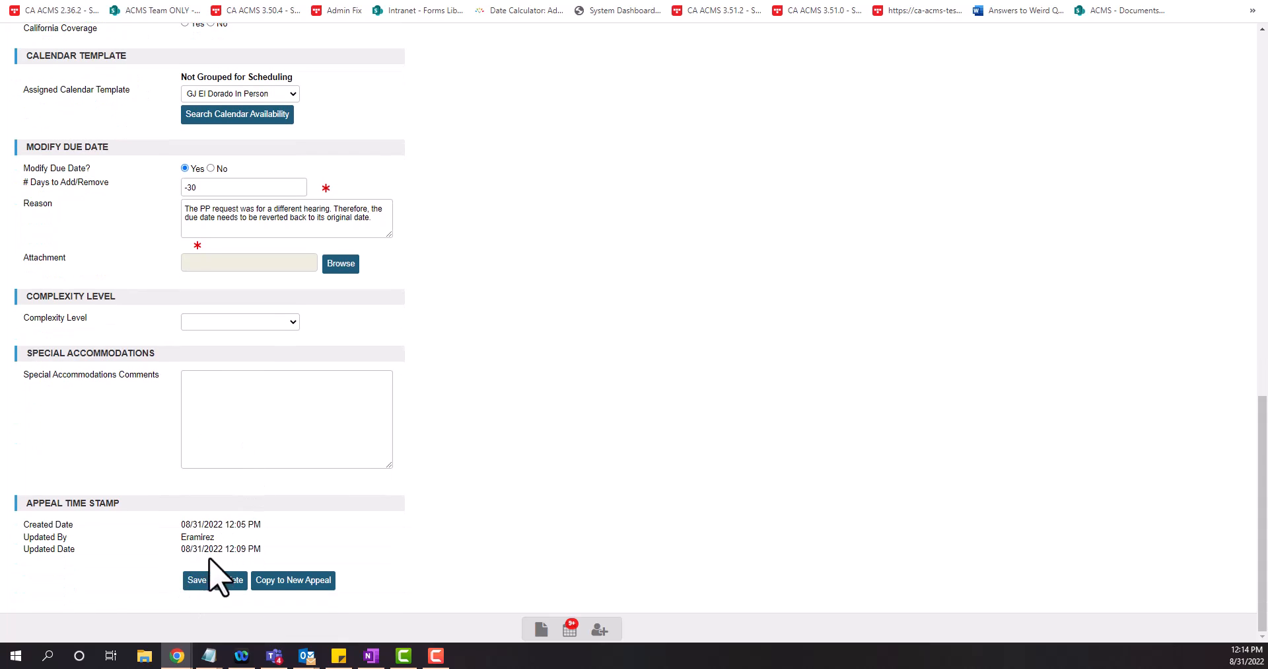
{"action": "left_click", "coordinate": [198, 580]}
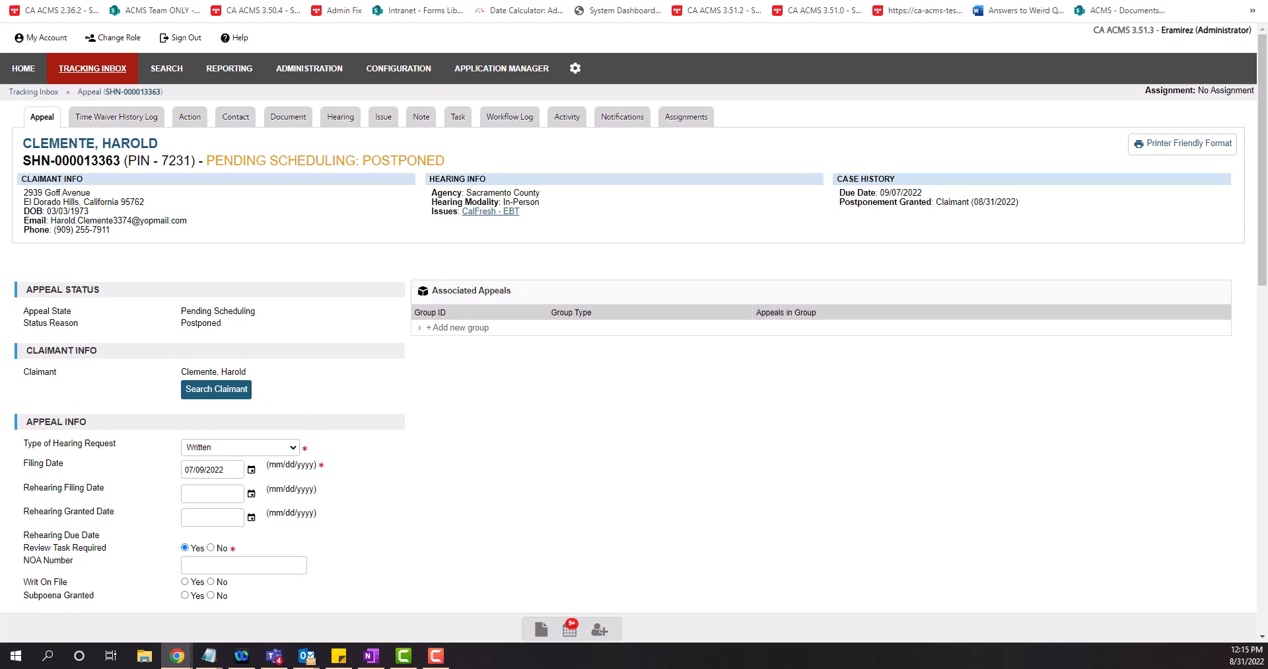
{"action": "key", "text": "alt+Tab"}
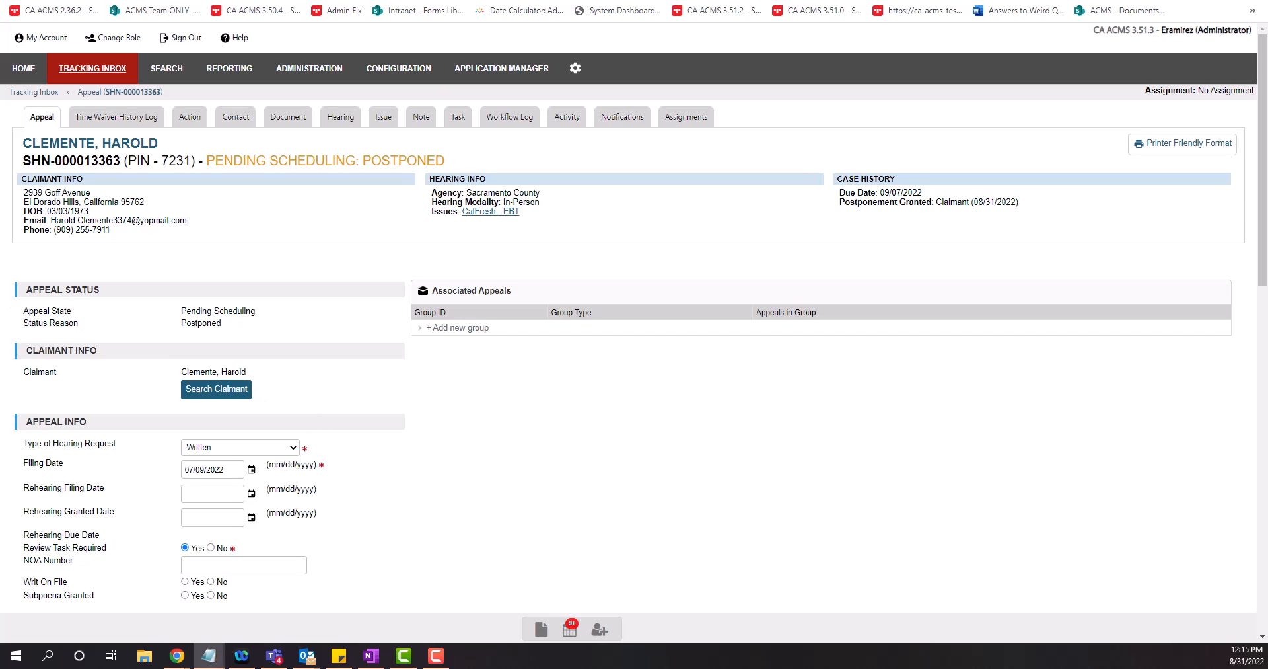
{"action": "key", "text": "alt+Tab"}
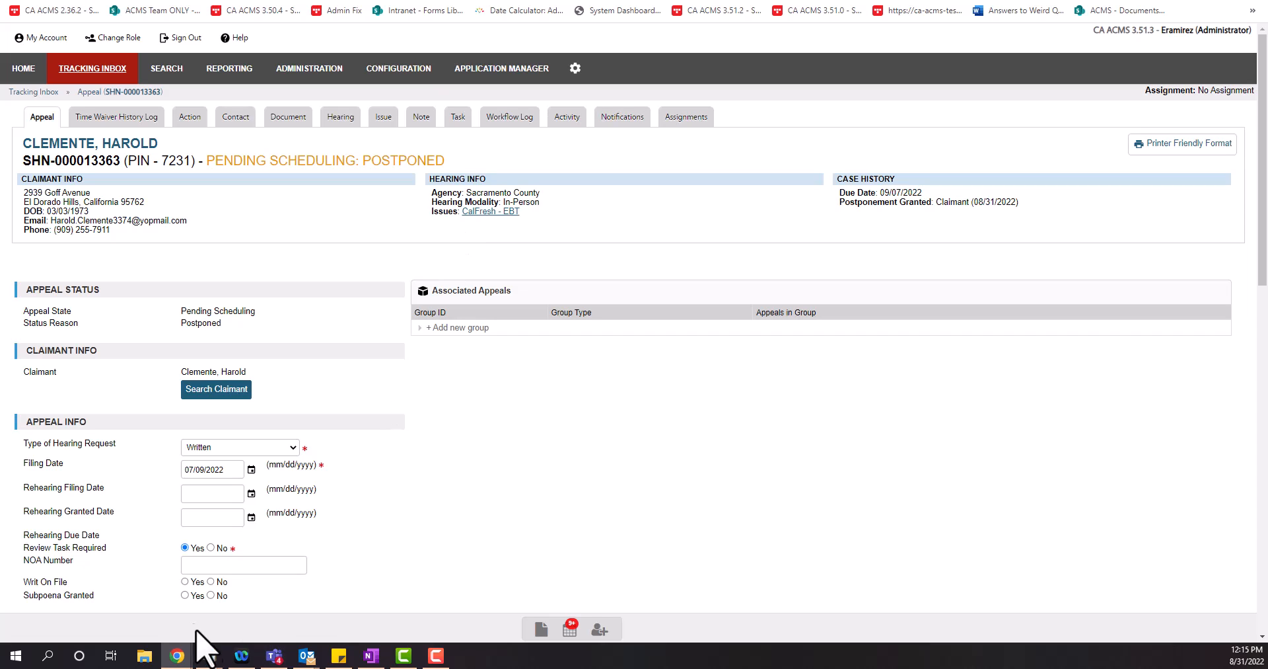
Add the contact e-mail address on a new line in the due-date note
{"action": "left_click", "coordinate": [208, 653]}
{"action": "left_click", "coordinate": [272, 604]}
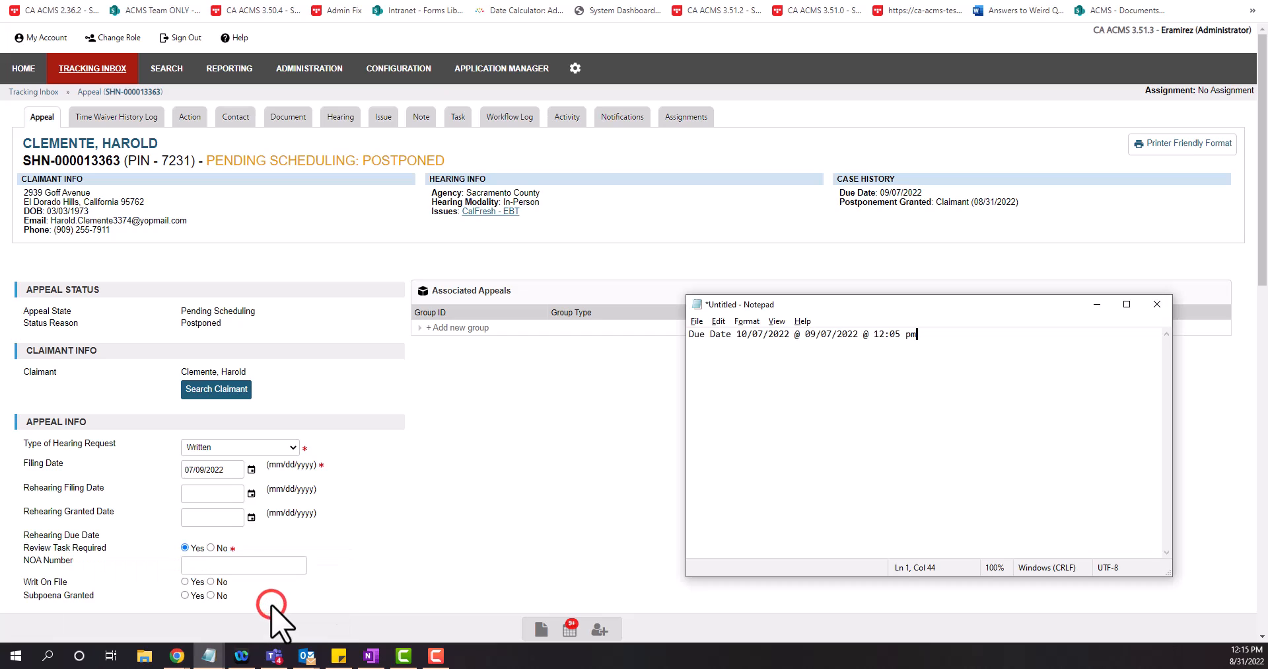
{"action": "key", "text": "Return"}
{"action": "key", "text": "Return"}
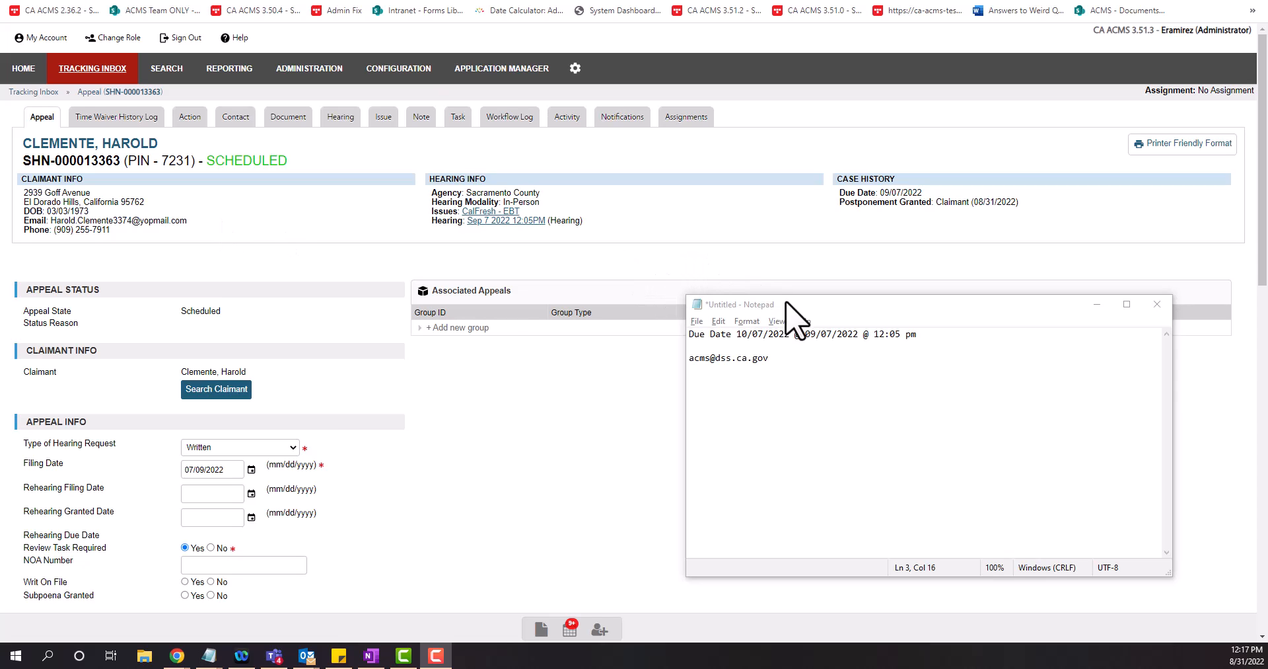
Move the note beside the appeal and select its date 09/07/2022 and time
{"action": "left_click_drag", "start_coordinate": [813, 301], "coordinate": [649, 330]}
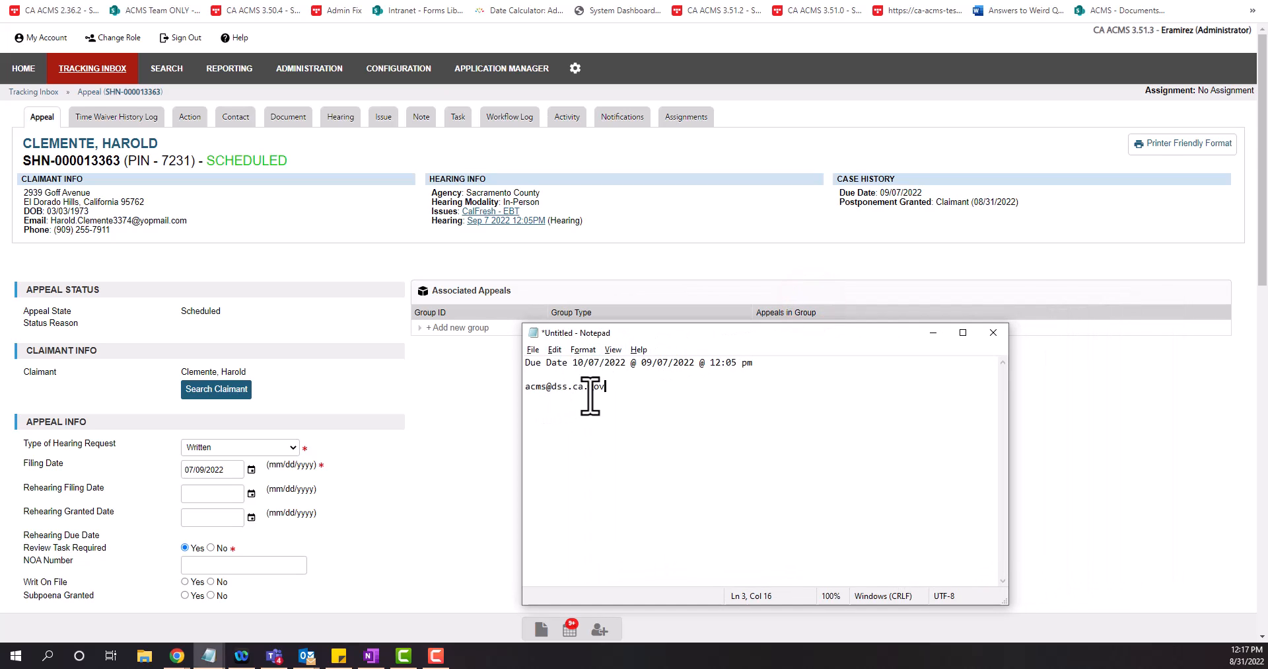
{"action": "double_click", "coordinate": [646, 362]}
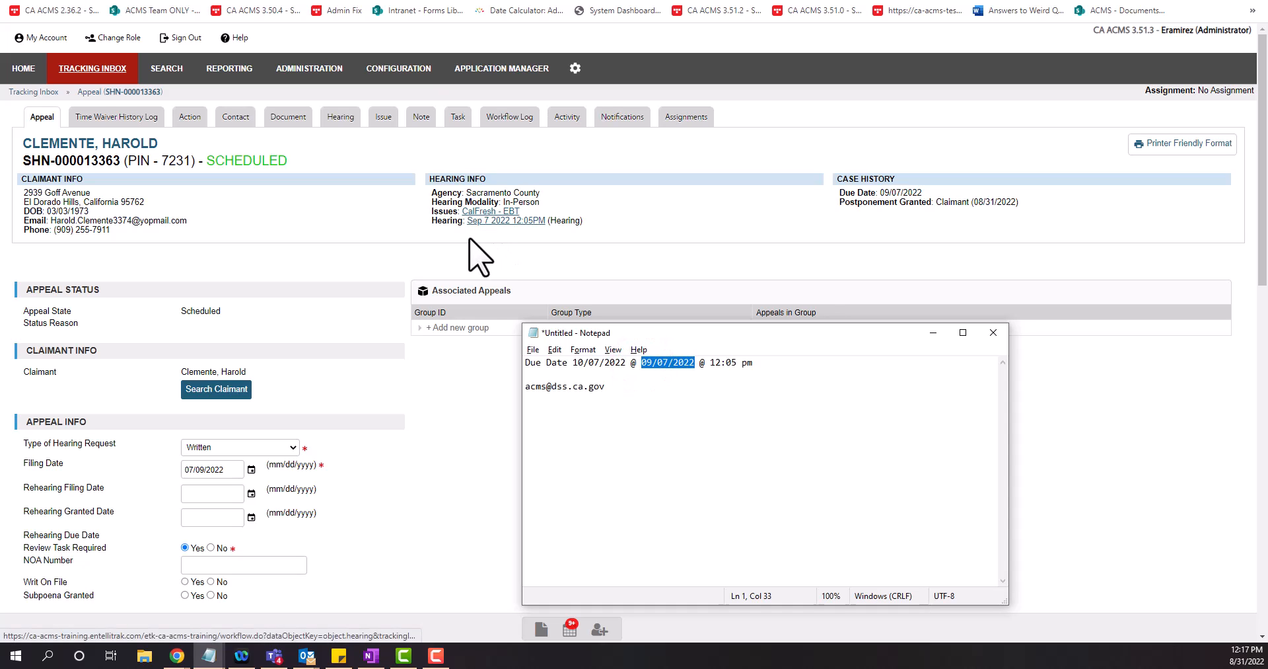
{"action": "left_click", "coordinate": [763, 362]}
{"action": "key", "text": "shift+Left"}
{"action": "key", "text": "shift+Left"}
{"action": "key", "text": "shift+Left"}
{"action": "key", "text": "shift+Left"}
{"action": "key", "text": "shift+Left"}
{"action": "key", "text": "shift+Left"}
{"action": "key", "text": "shift+Left"}
{"action": "key", "text": "shift+Left"}
{"action": "key", "text": "shift+Left"}
{"action": "key", "text": "shift+Left"}
{"action": "key", "text": "shift+Left"}
{"action": "key", "text": "shift+Left"}
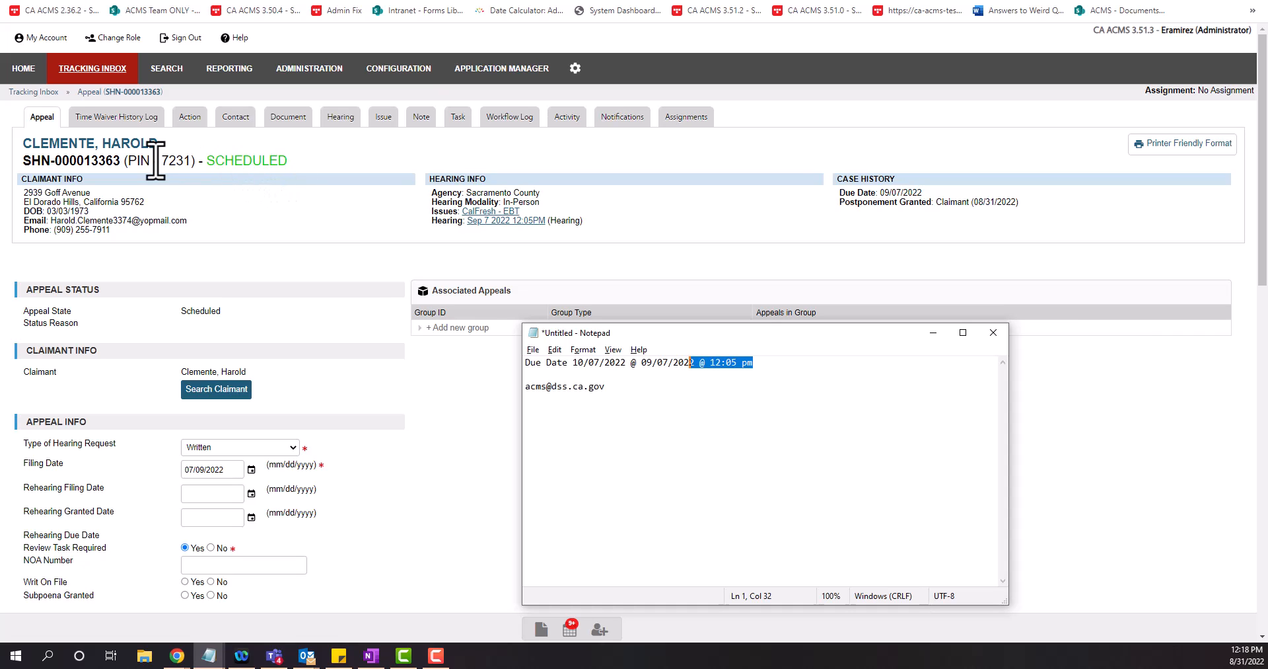
Open the claimant's record from the appeal and scroll through its details
{"action": "left_click", "coordinate": [114, 143]}
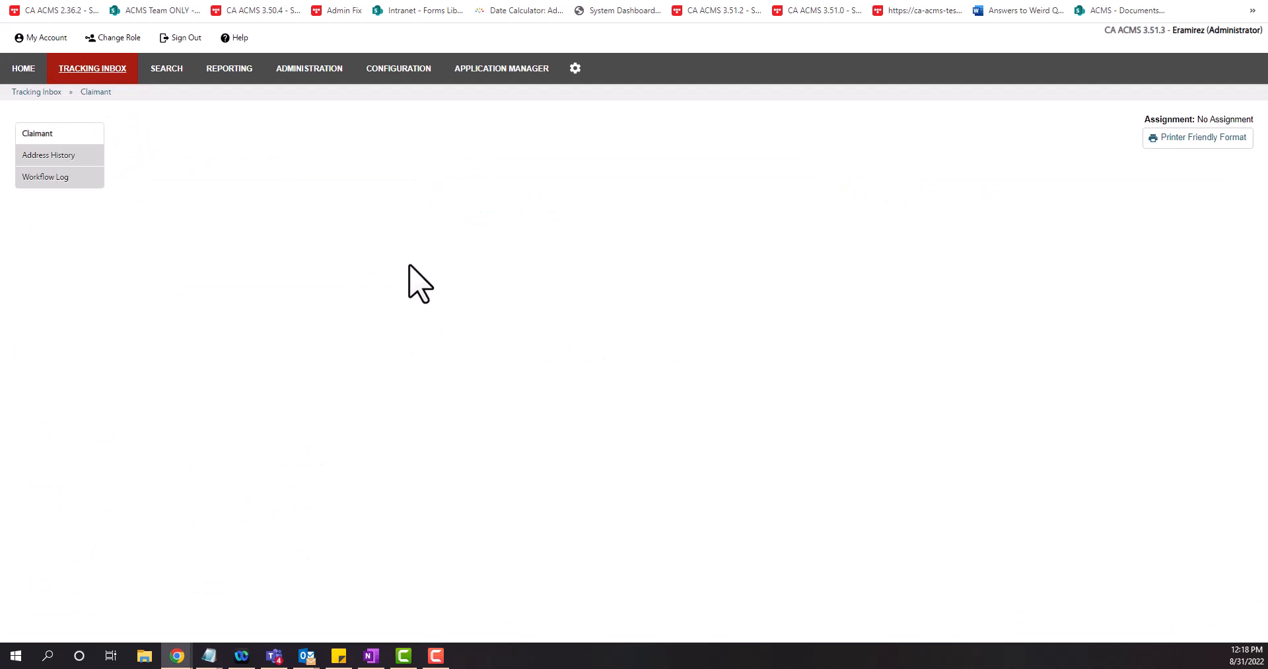
{"action": "scroll", "coordinate": [418, 272], "scroll_direction": "down", "scroll_amount": 10}
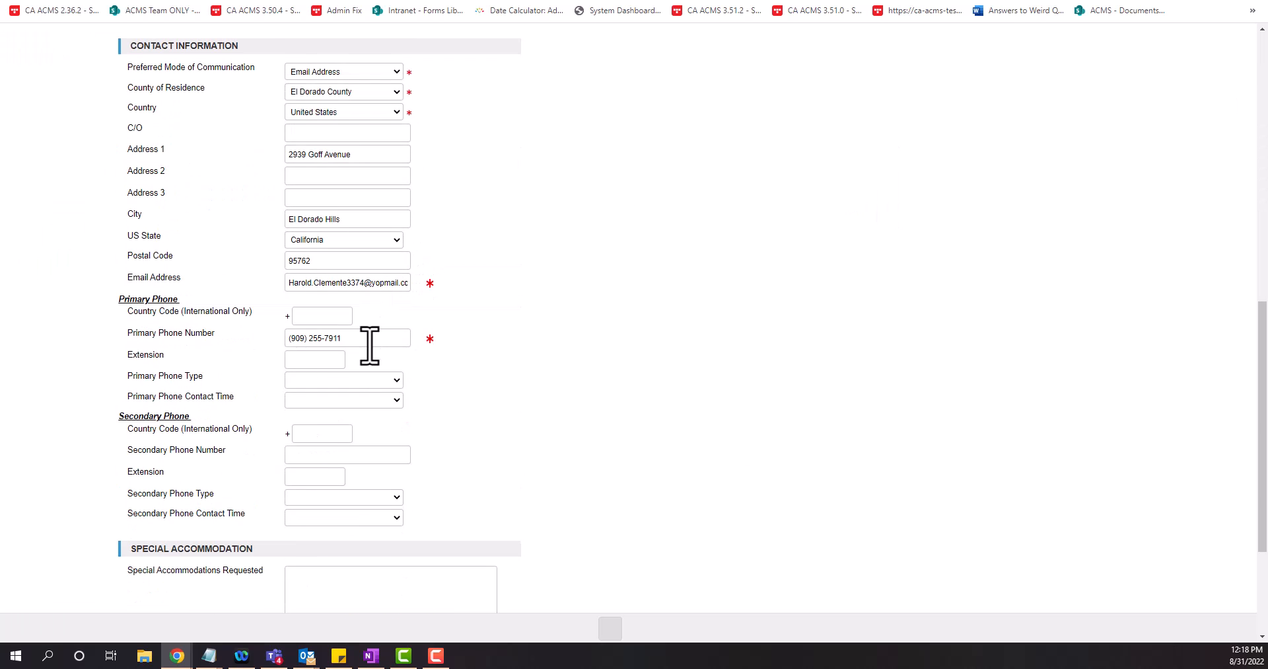
{"action": "scroll", "coordinate": [504, 330], "scroll_direction": "up", "scroll_amount": 7}
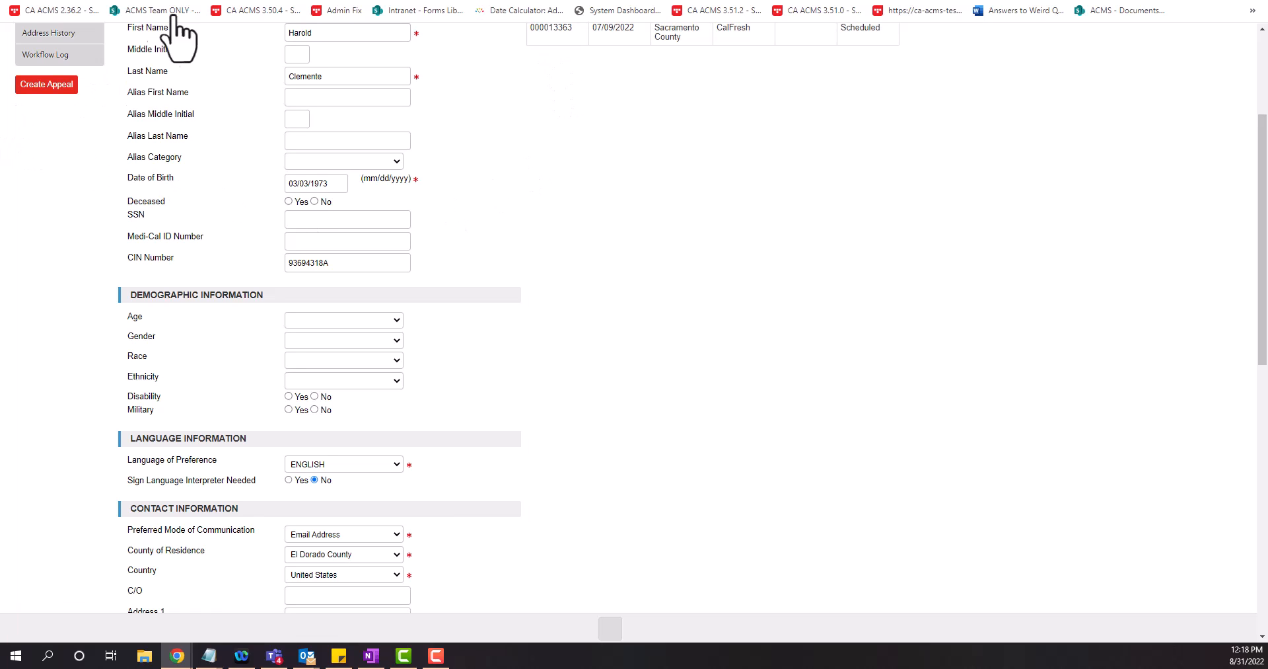
Return to the appeal and show its documents, including Postponement Approved.pdf
{"action": "left_click", "coordinate": [253, 0]}
{"action": "left_click", "coordinate": [322, 68]}
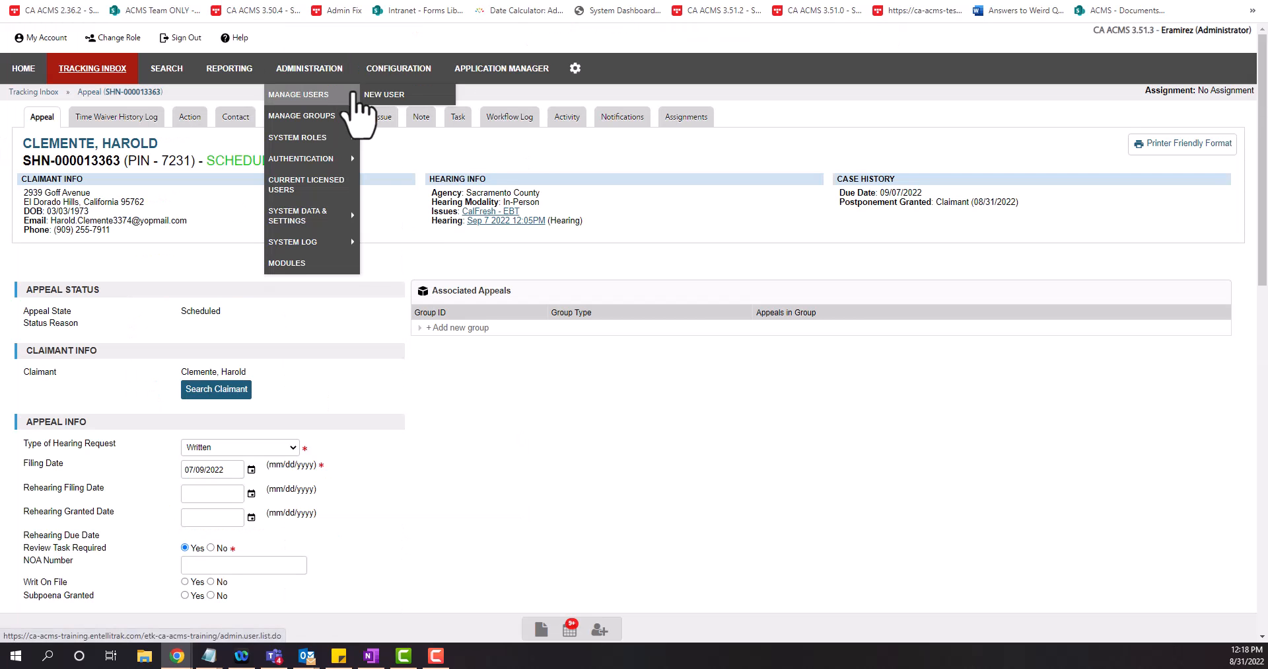
{"action": "left_click", "coordinate": [399, 221]}
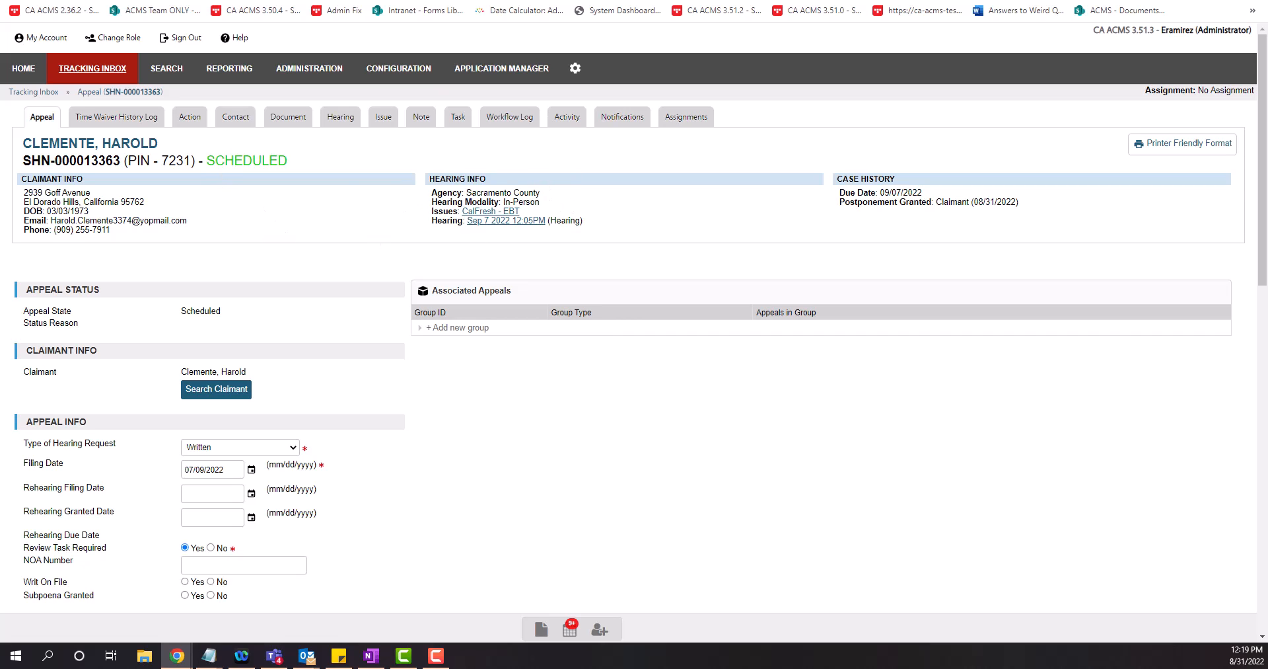
{"action": "left_click", "coordinate": [287, 119]}
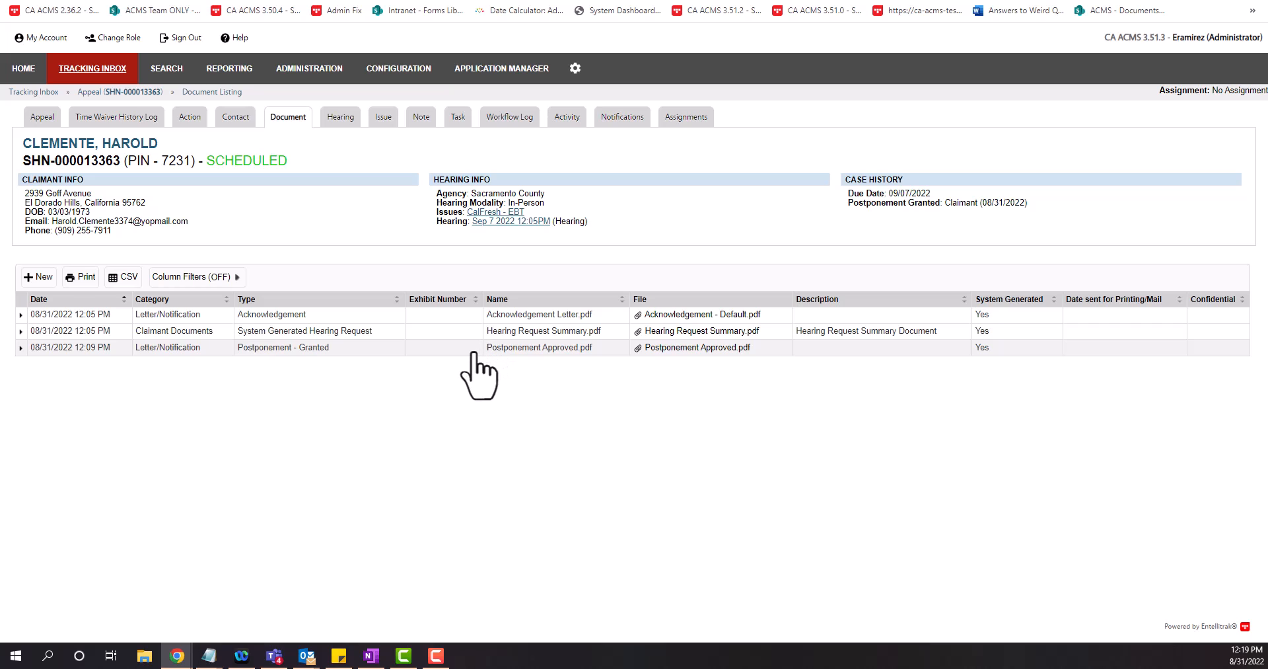
Set Mail Sent? to Yes on the Postponement - Granted letter and save it
{"action": "left_click", "coordinate": [383, 347]}
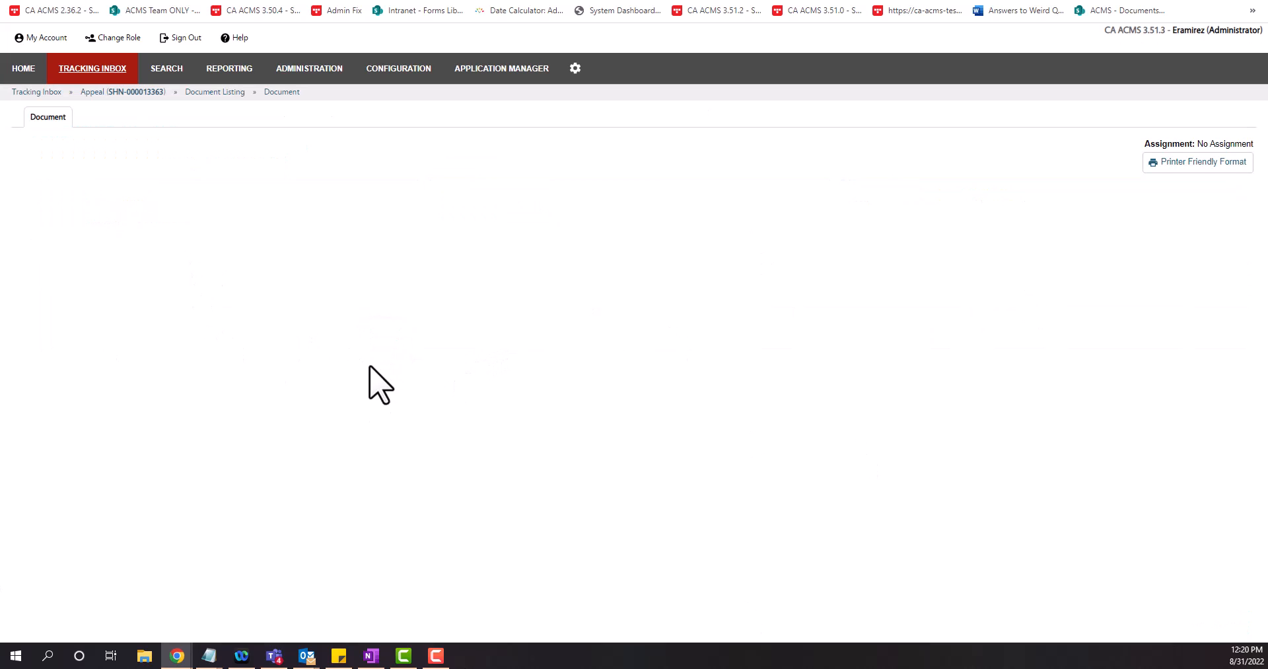
{"action": "scroll", "coordinate": [357, 368], "scroll_direction": "down", "scroll_amount": 2}
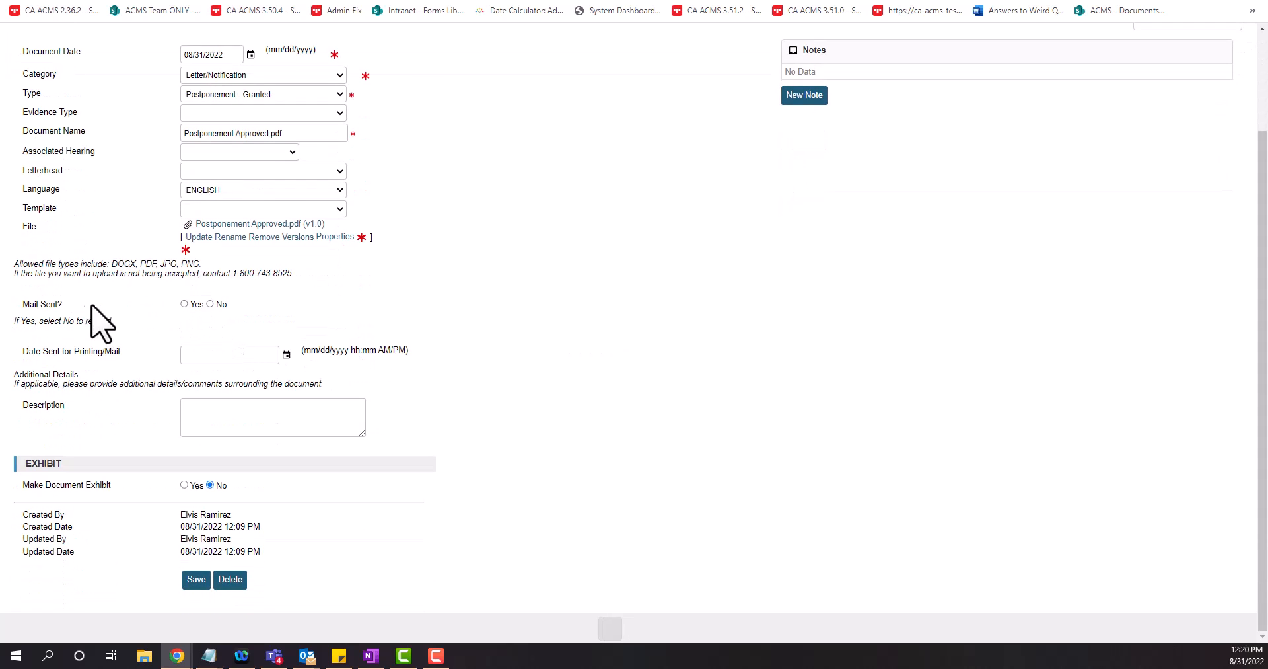
{"action": "left_click", "coordinate": [183, 303]}
{"action": "left_click", "coordinate": [197, 579]}
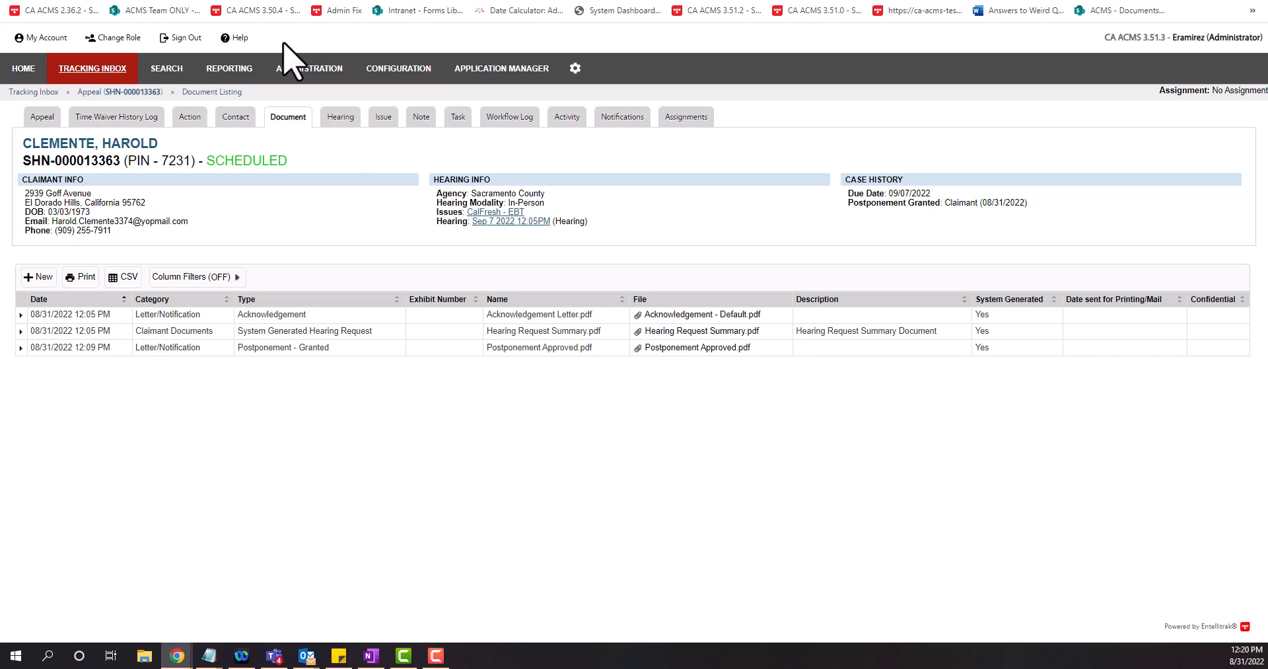
{"action": "left_click", "coordinate": [276, 71]}
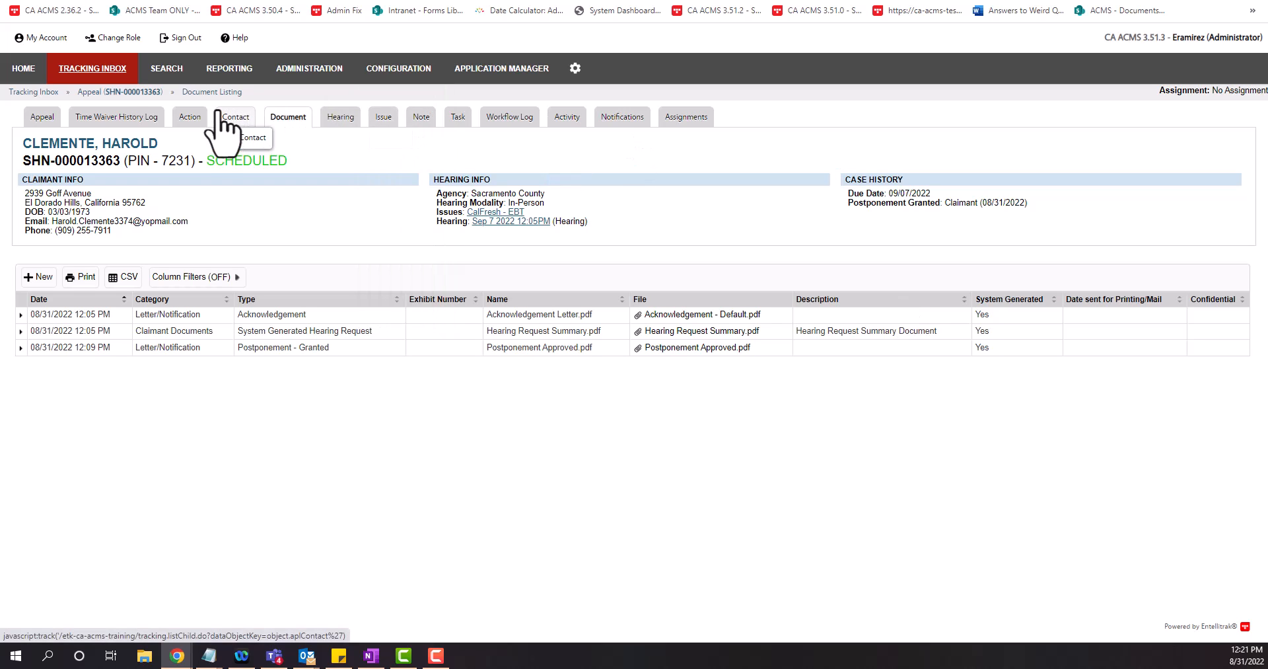
Check the appeal's hearings, then list its contacts with the Primary Hearing Representative
{"action": "left_click", "coordinate": [334, 115]}
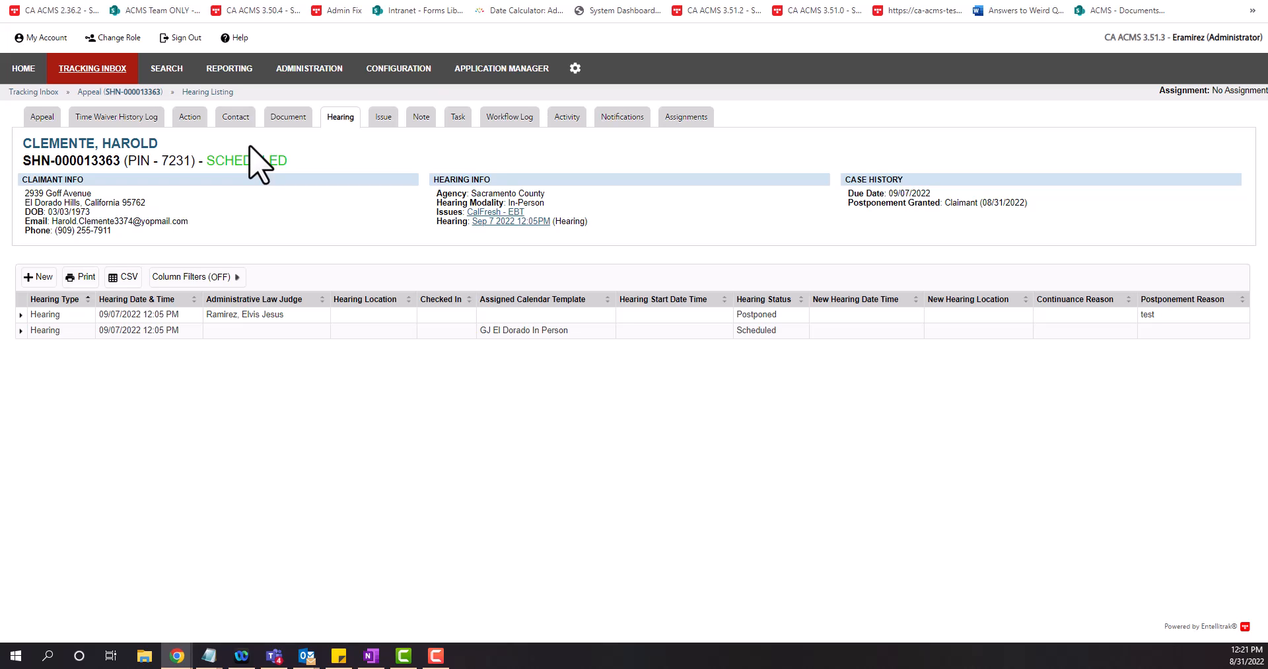
{"action": "mouse_move", "coordinate": [247, 125]}
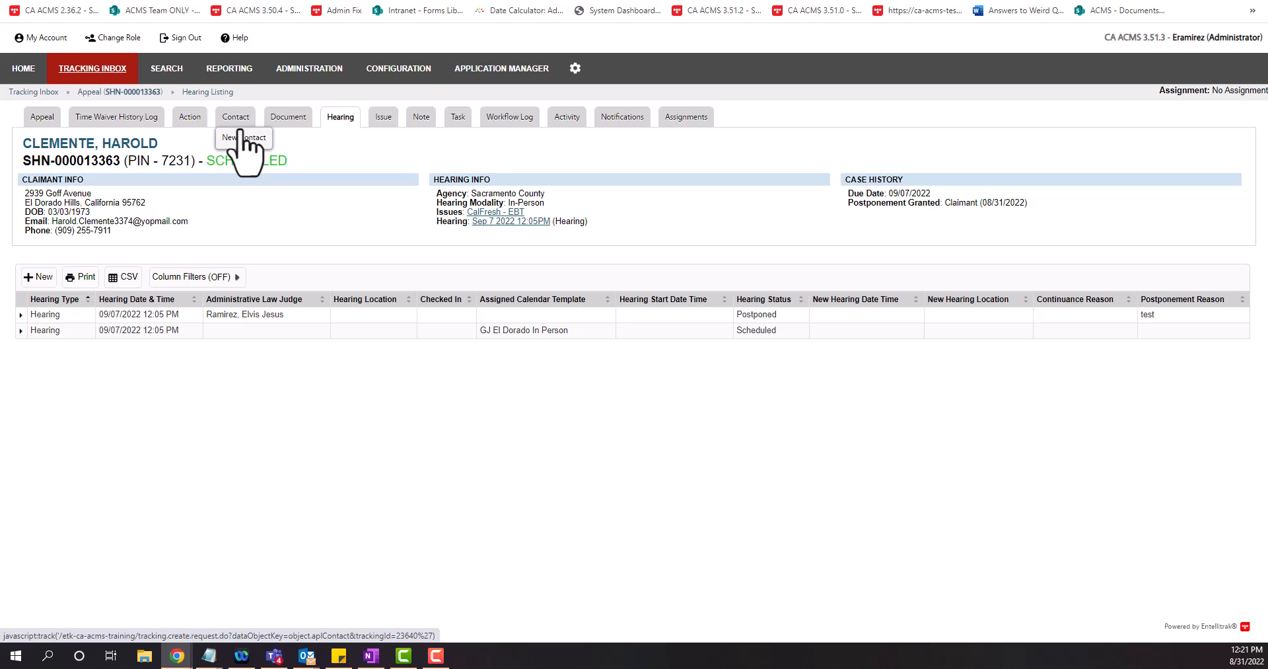
{"action": "left_click", "coordinate": [241, 138]}
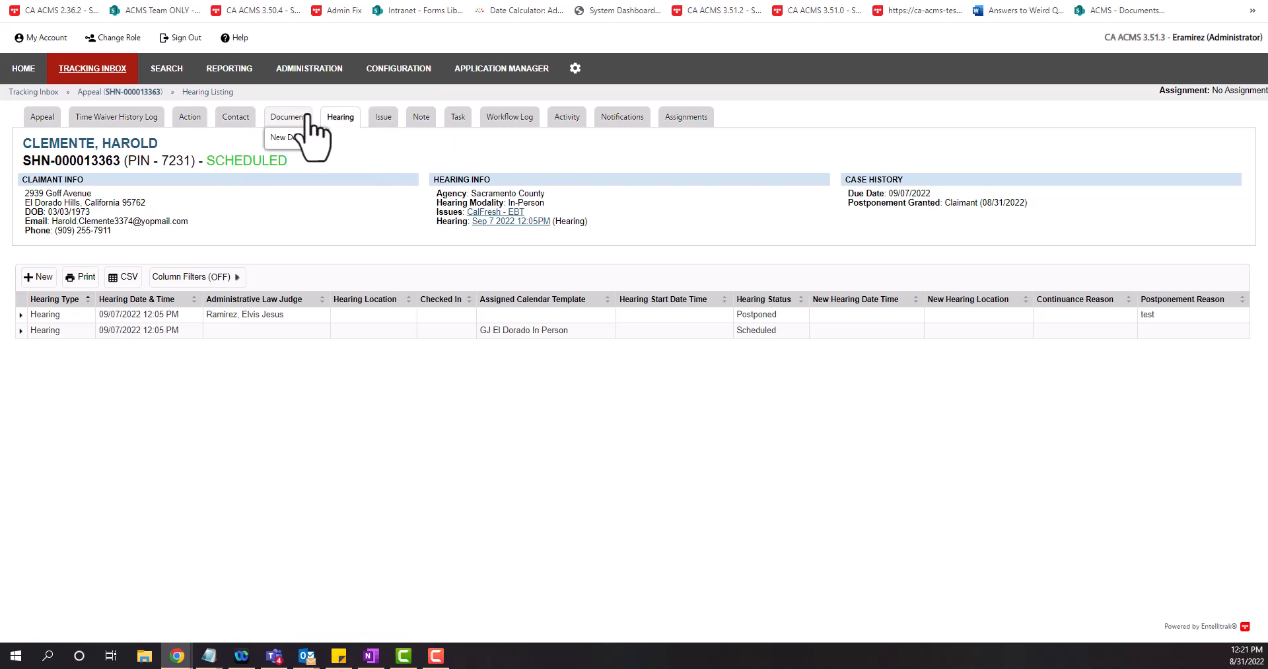
{"action": "mouse_move", "coordinate": [306, 120]}
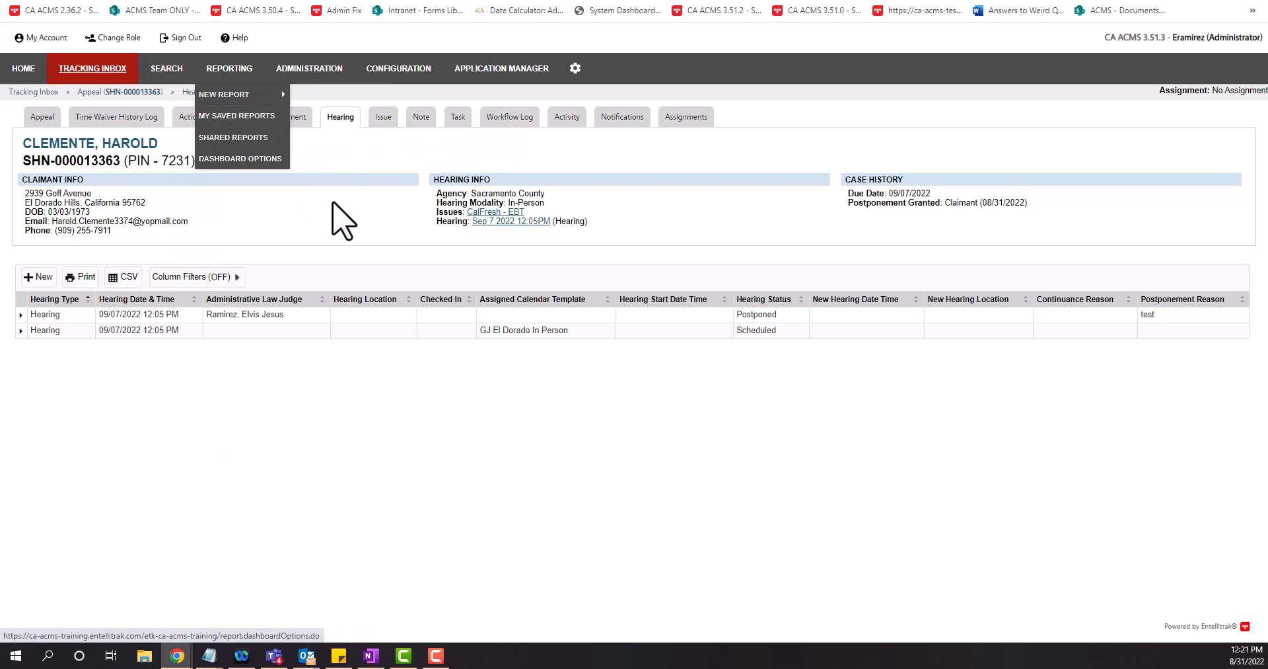
{"action": "left_click", "coordinate": [245, 119]}
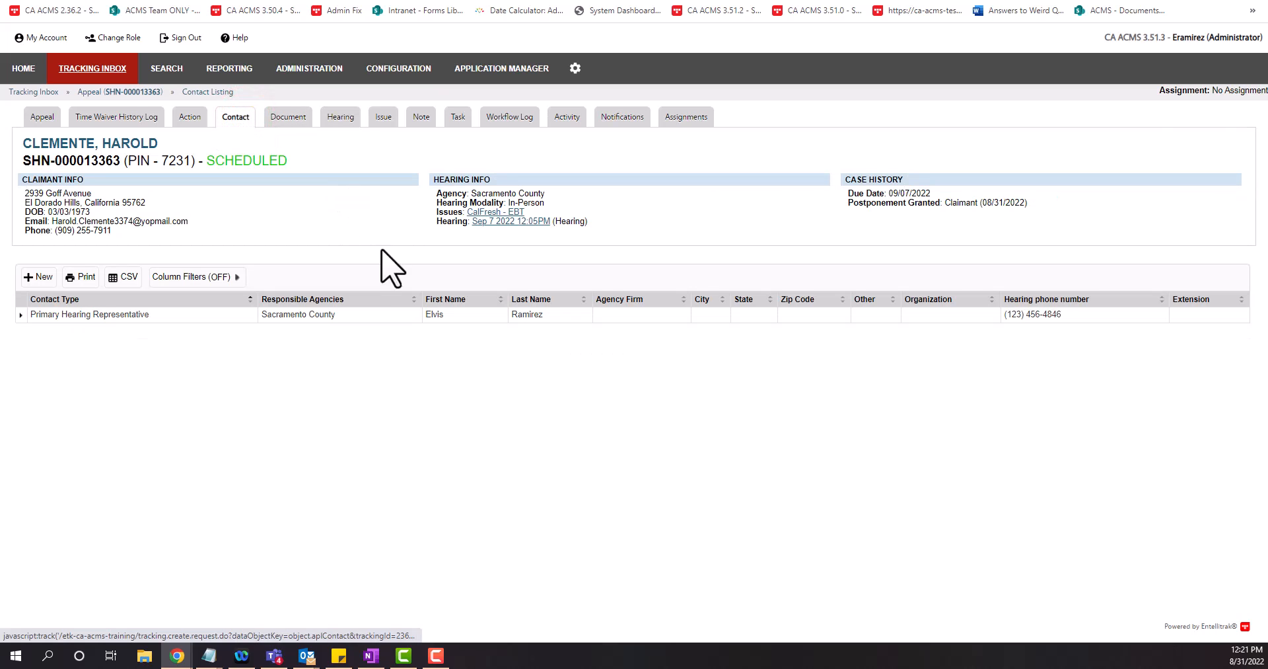
Copy the Primary Hearing Representative's e-mail address, then return to the appeal details page
{"action": "left_click", "coordinate": [291, 315]}
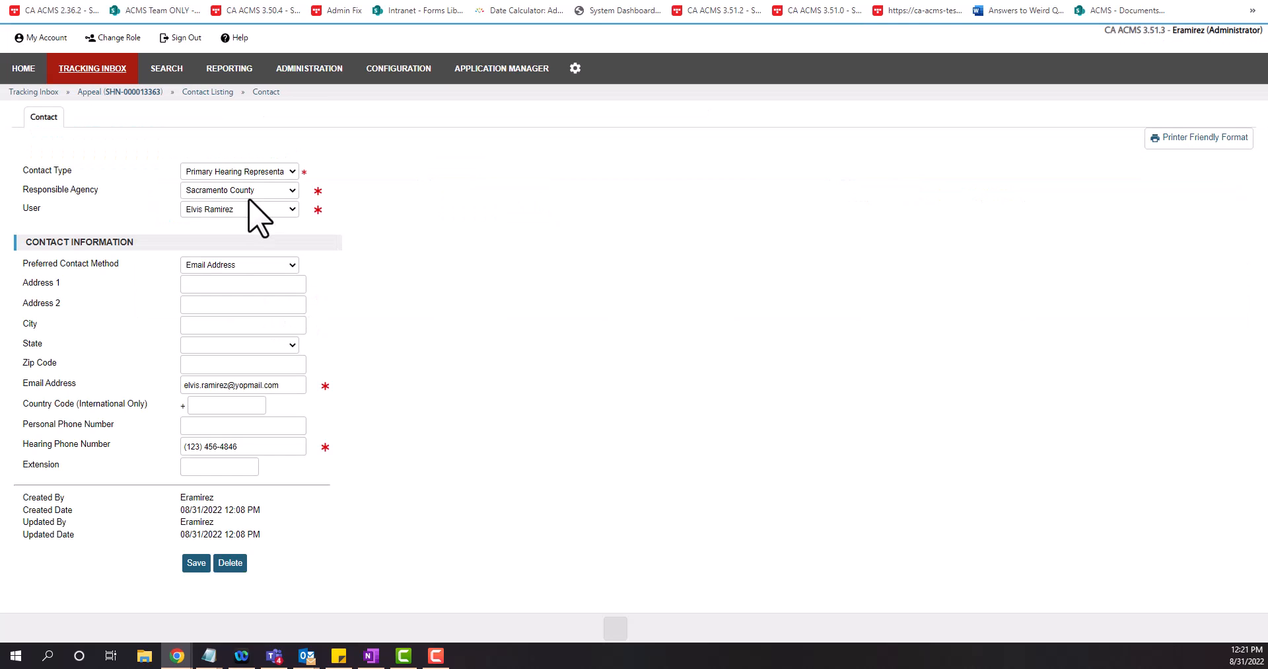
{"action": "left_click_drag", "start_coordinate": [295, 382], "coordinate": [132, 375]}
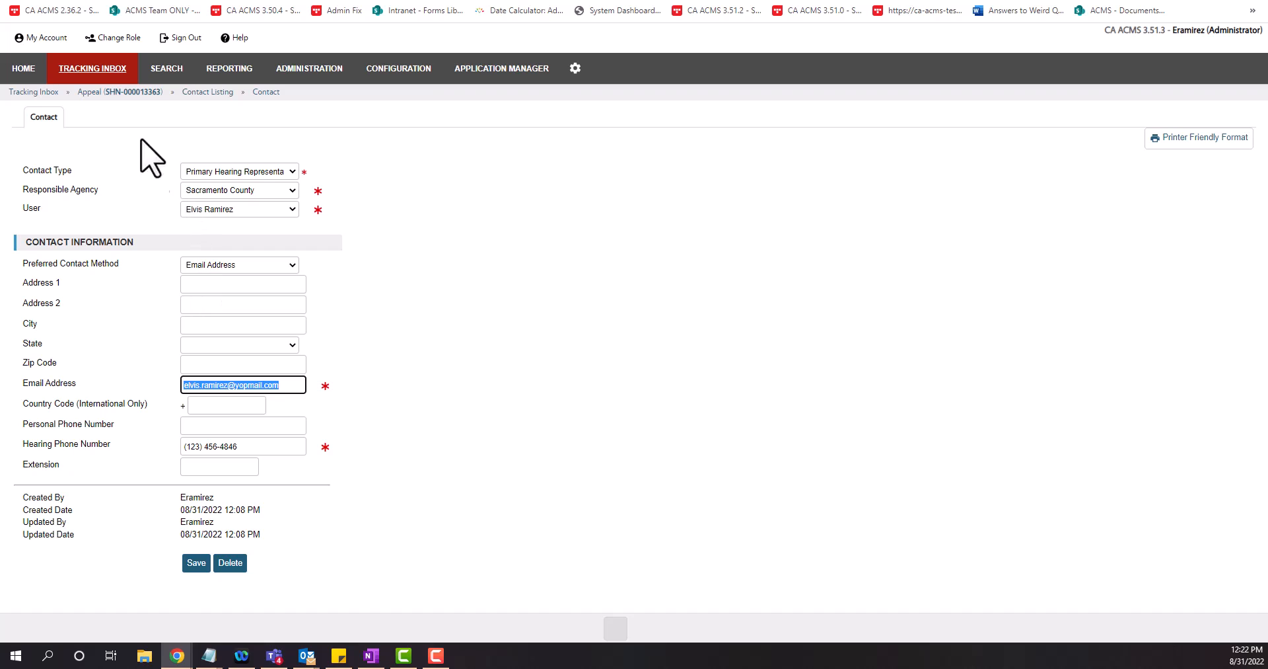
{"action": "left_click", "coordinate": [125, 92]}
{"action": "mouse_move", "coordinate": [423, 114]}
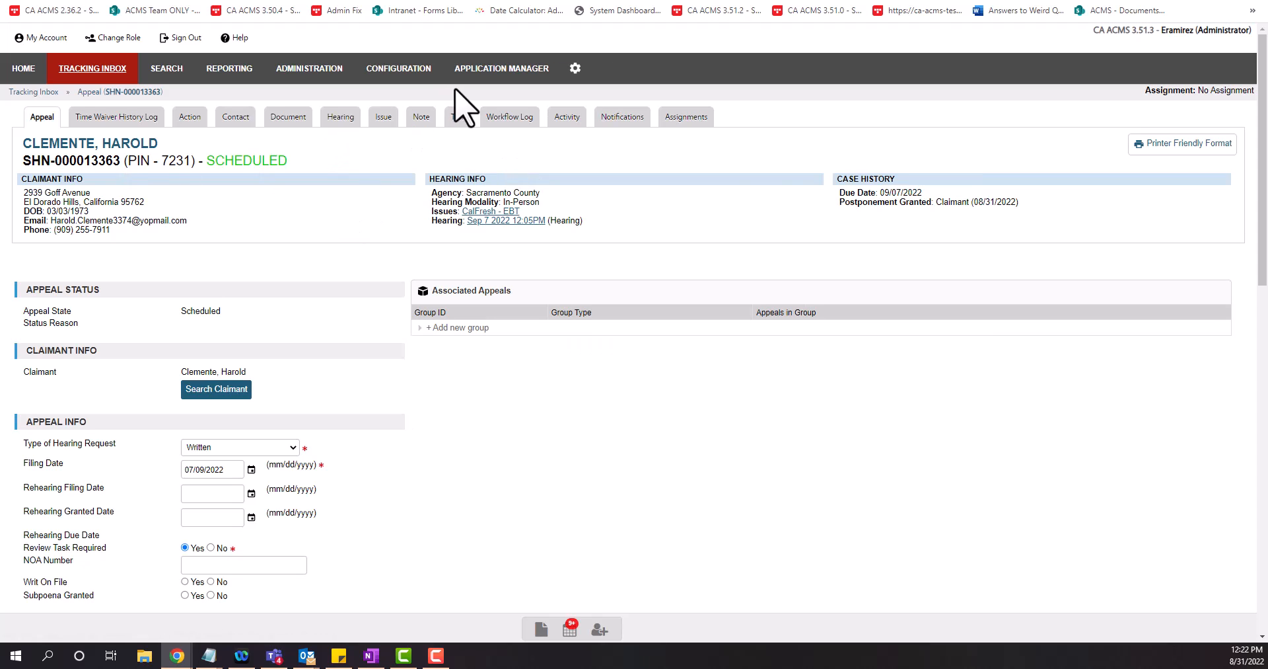
Create an appeal note titled 'Postponement Error' and paste the drafted explanation into its body
{"action": "left_click", "coordinate": [423, 117]}
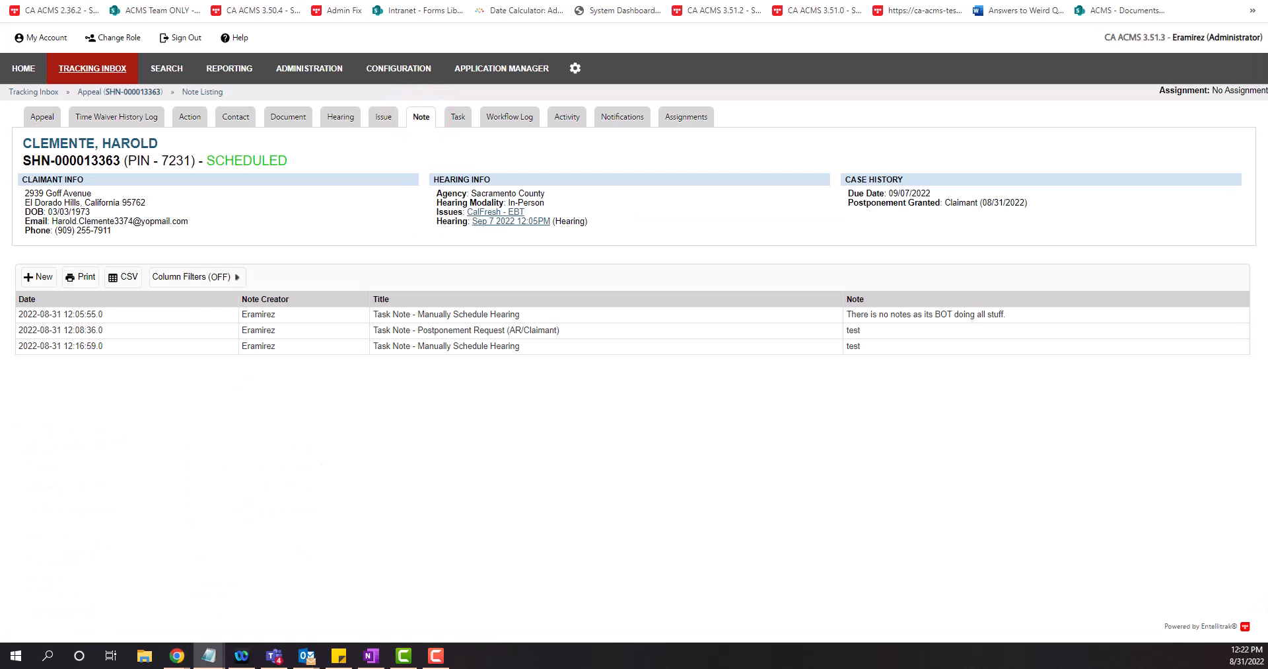
{"action": "left_click", "coordinate": [37, 277]}
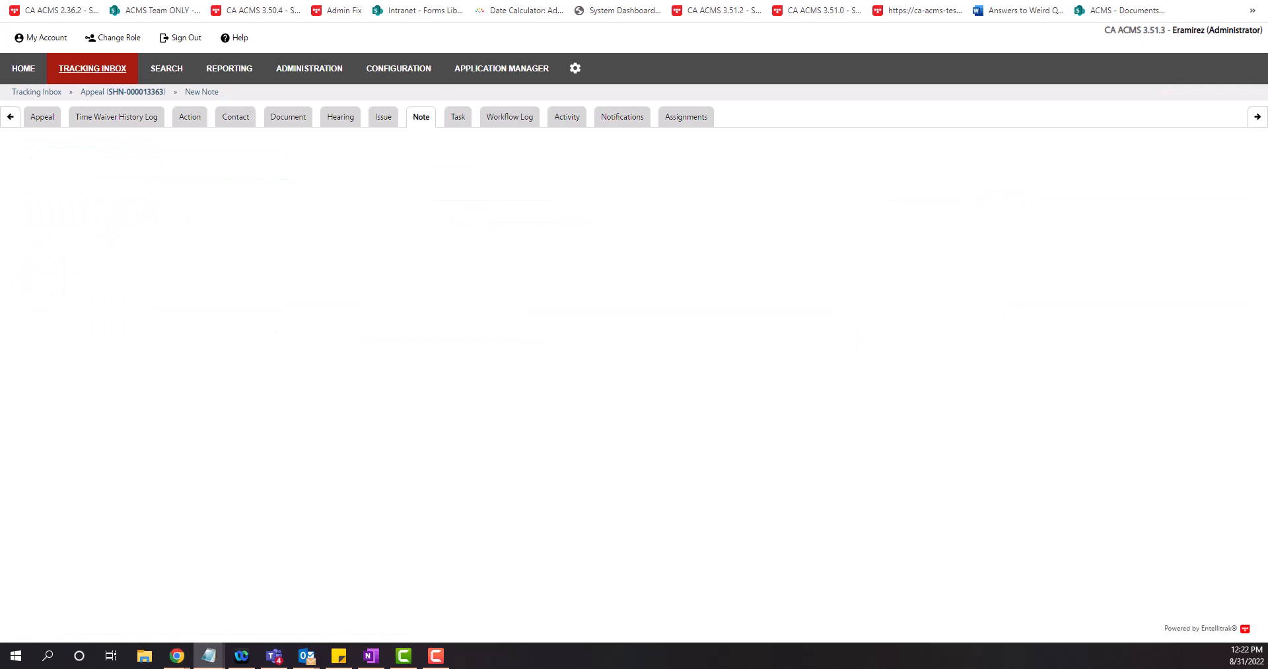
{"action": "left_click", "coordinate": [243, 147]}
{"action": "type", "text": "Postponement Error"}
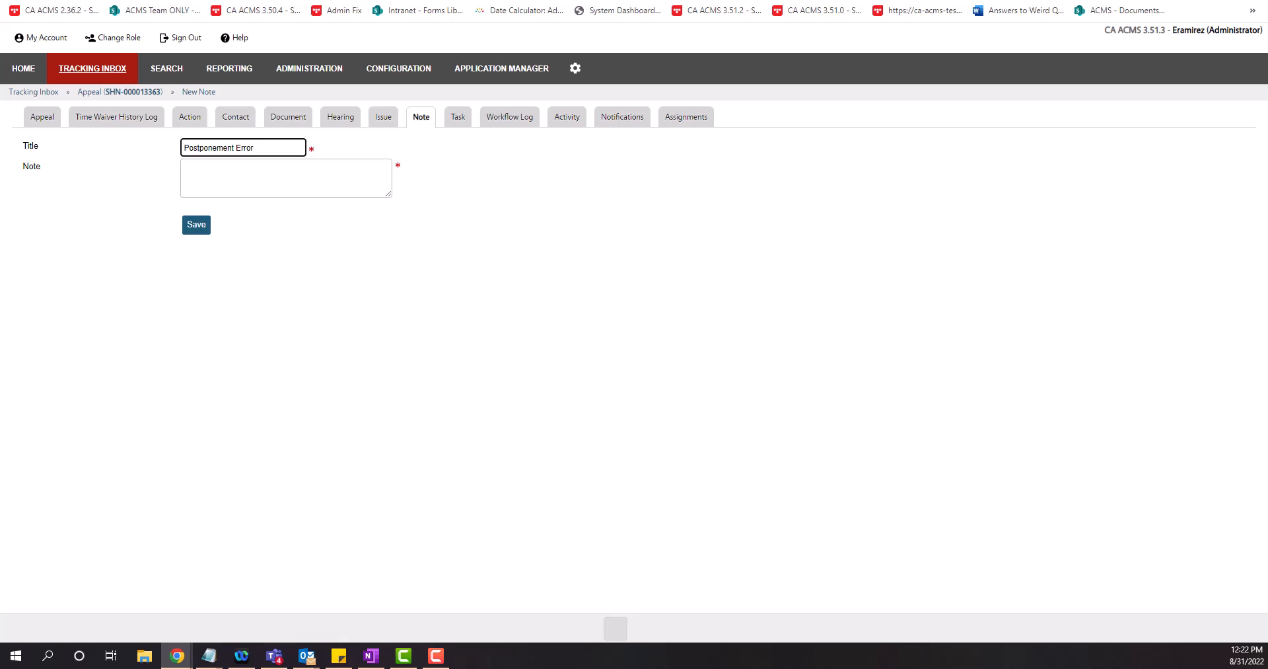
{"action": "key", "text": "alt+Tab"}
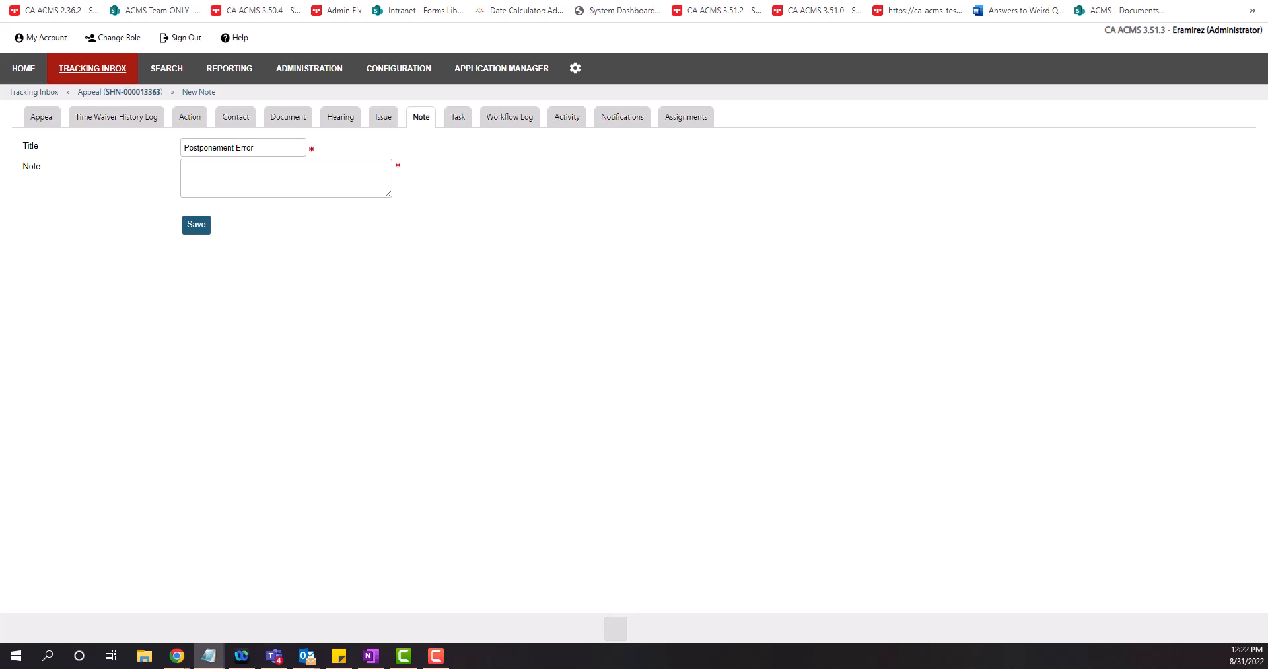
{"action": "left_click", "coordinate": [291, 184]}
{"action": "key", "text": "ctrl+v"}
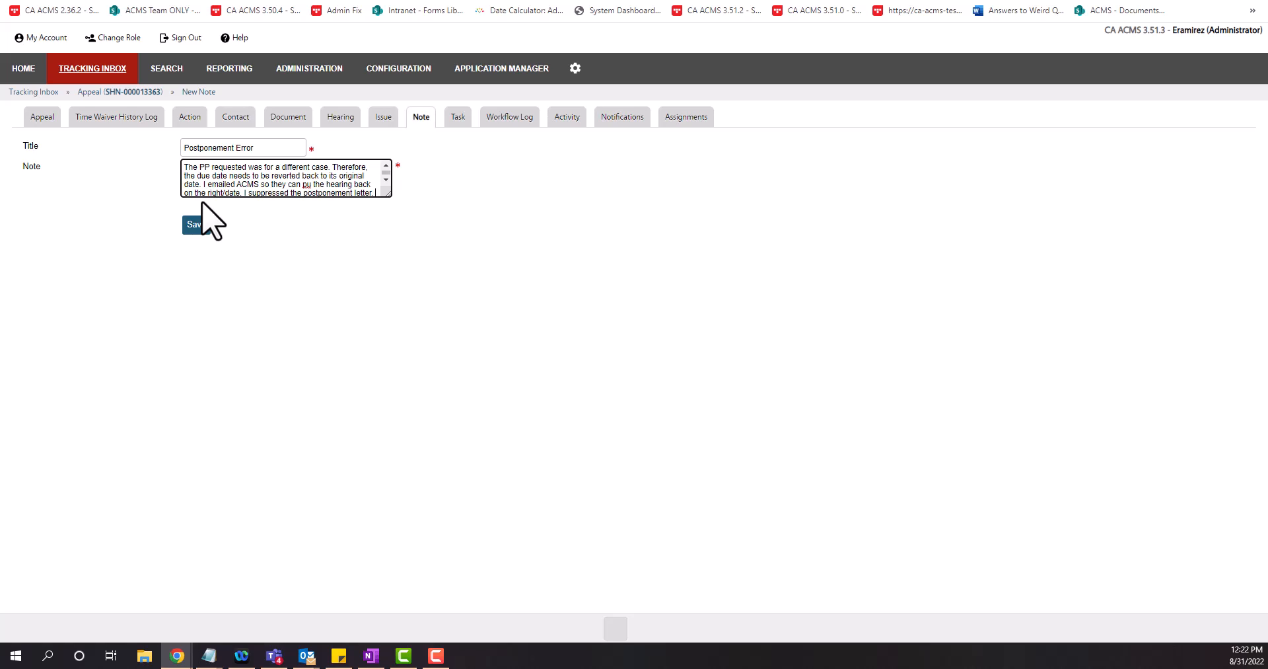
{"action": "left_click", "coordinate": [309, 179]}
Correct 'pu' to 'put' and replace '/date' with 'day and time' in the note
{"action": "left_click", "coordinate": [312, 184]}
{"action": "type", "text": "t"}
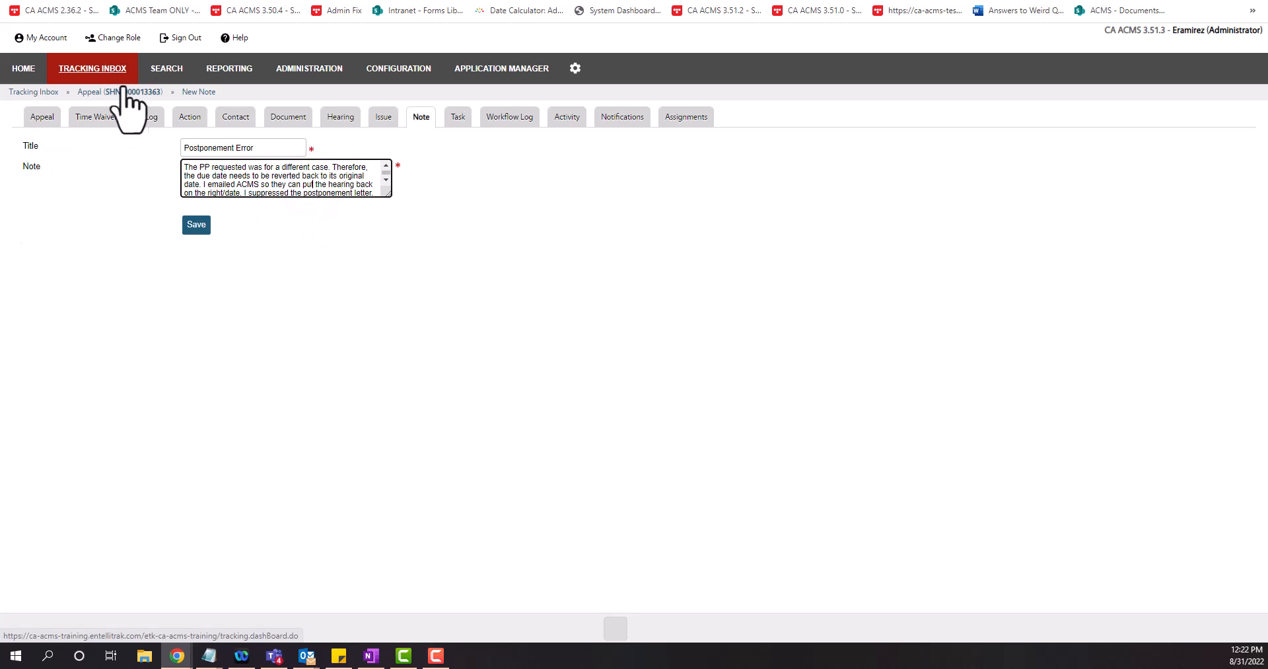
{"action": "left_click", "coordinate": [238, 189]}
{"action": "key", "text": "BackSpace"}
{"action": "key", "text": "BackSpace"}
{"action": "key", "text": "BackSpace"}
{"action": "key", "text": "BackSpace"}
{"action": "key", "text": "BackSpace"}
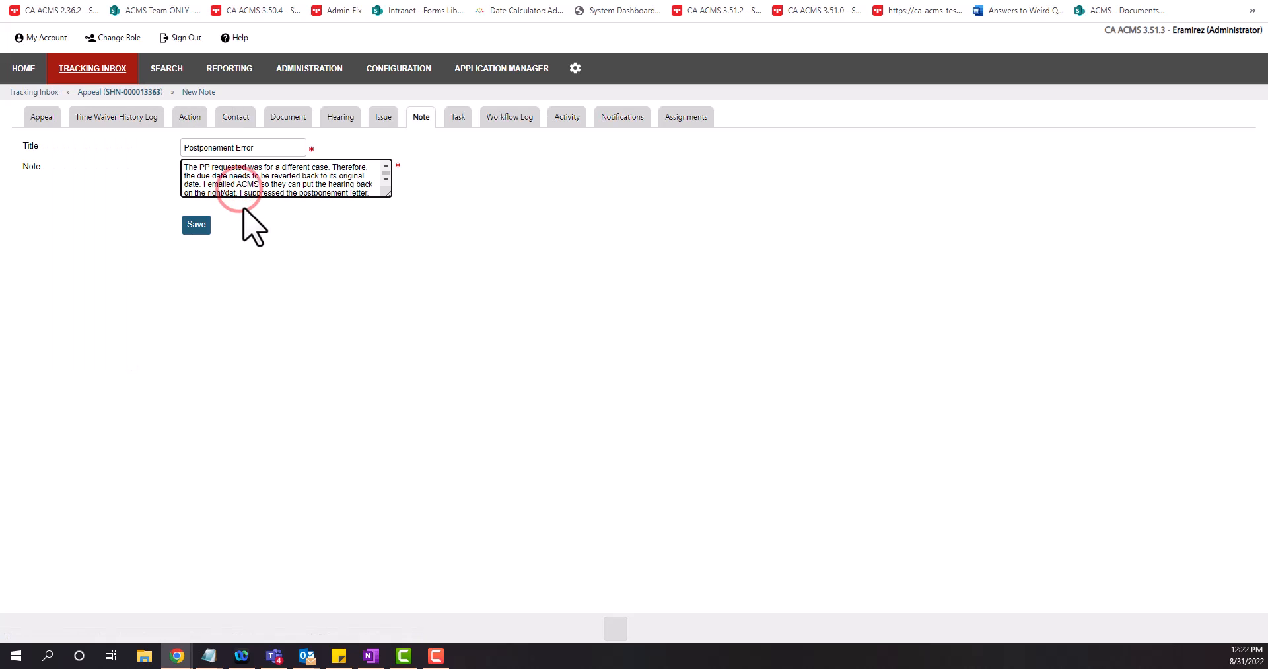
{"action": "type", "text": "day "}
{"action": "type", "text": " and tim"}
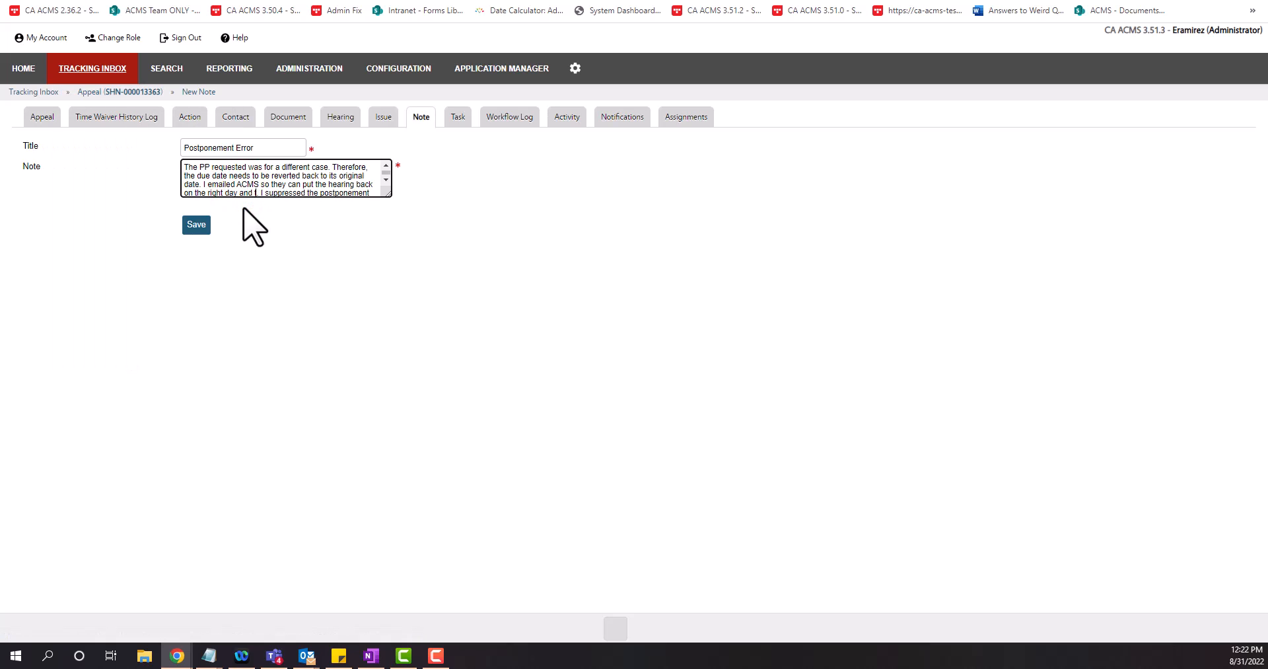
{"action": "type", "text": "e"}
Insert the sentence 'I modified the due date to it's original date.' before the e-mail sentence
{"action": "left_click", "coordinate": [202, 184]}
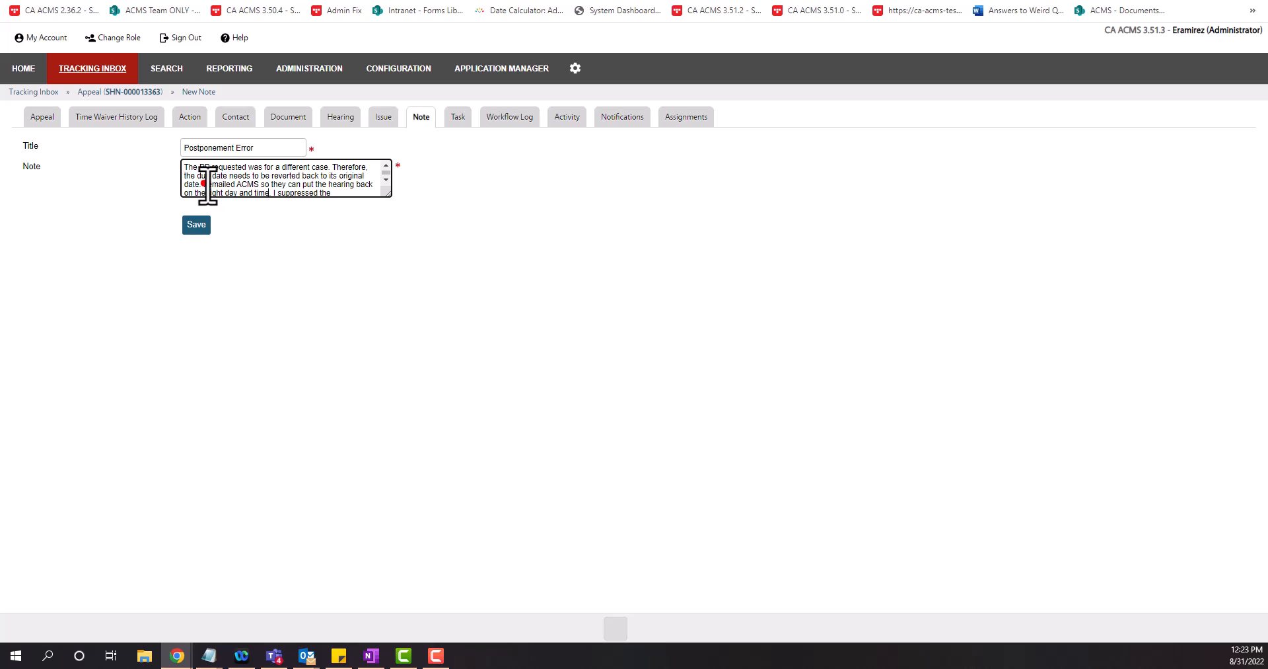
{"action": "type", "text": "modi"}
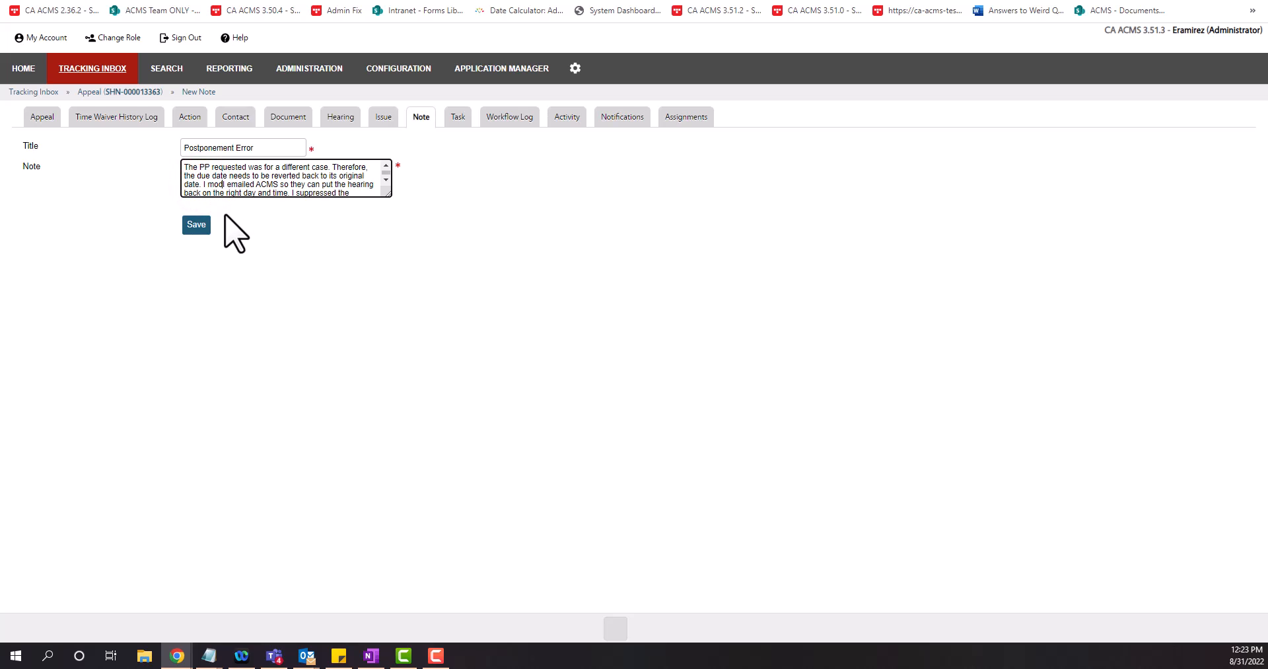
{"action": "type", "text": "fied"}
{"action": "type", "text": "due date "}
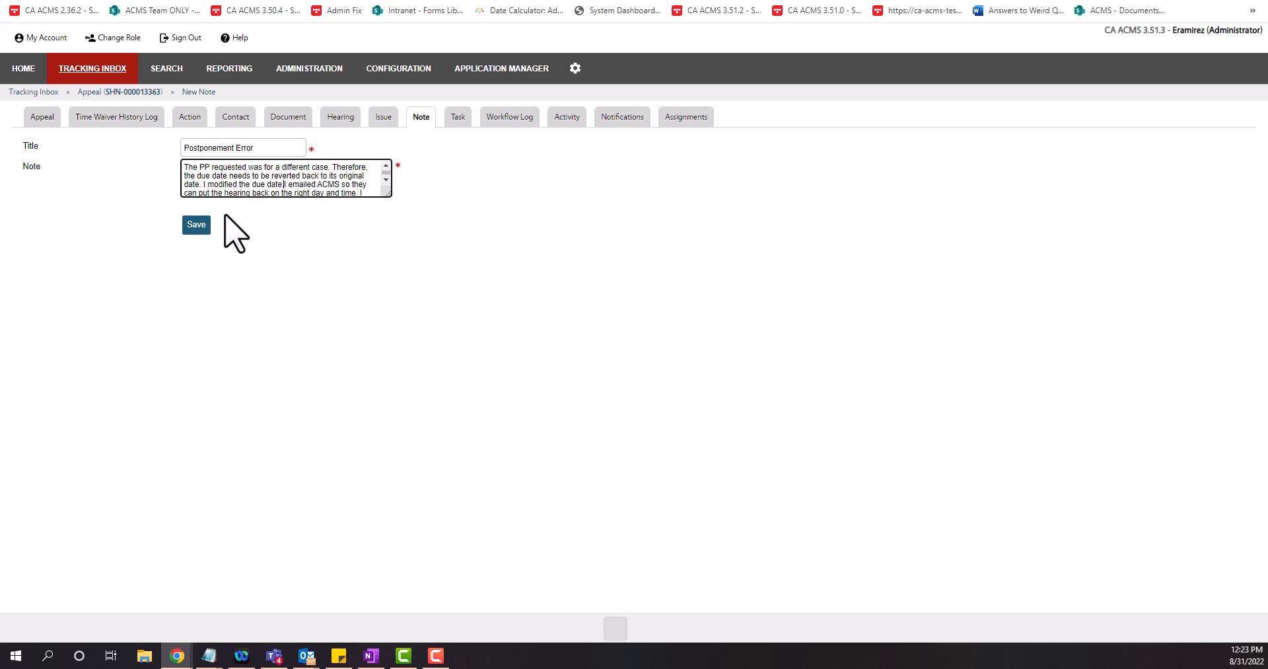
{"action": "type", "text": "to it's original da"}
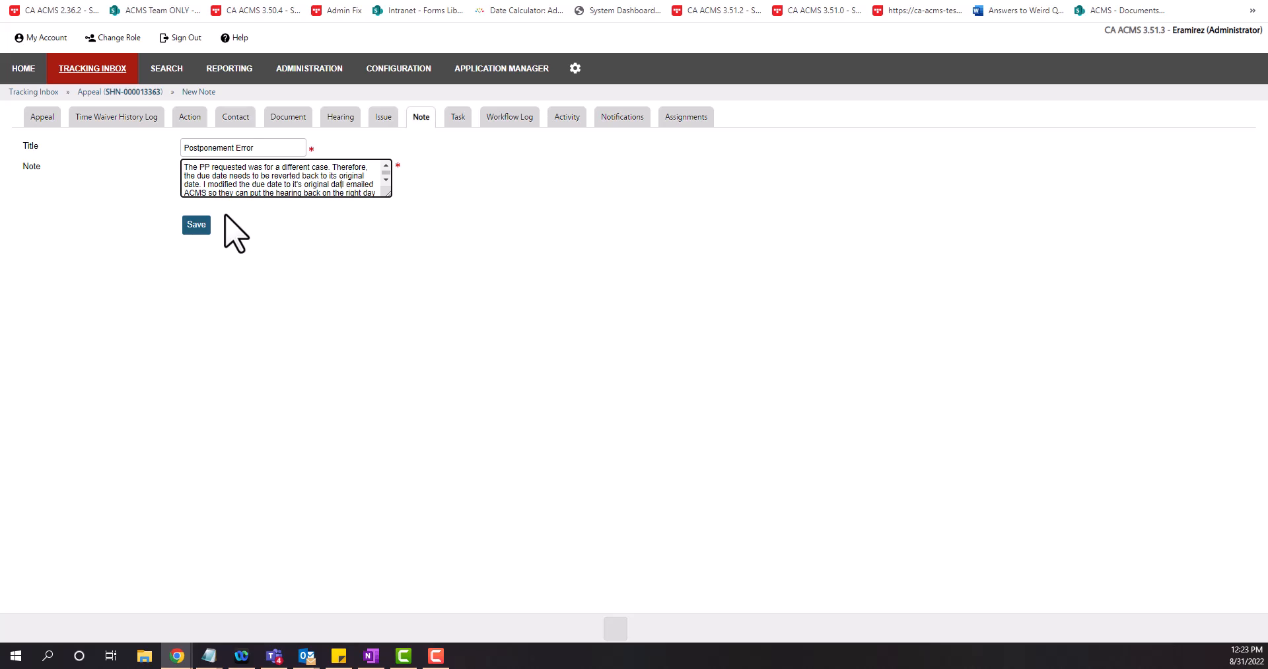
{"action": "type", "text": "te."}
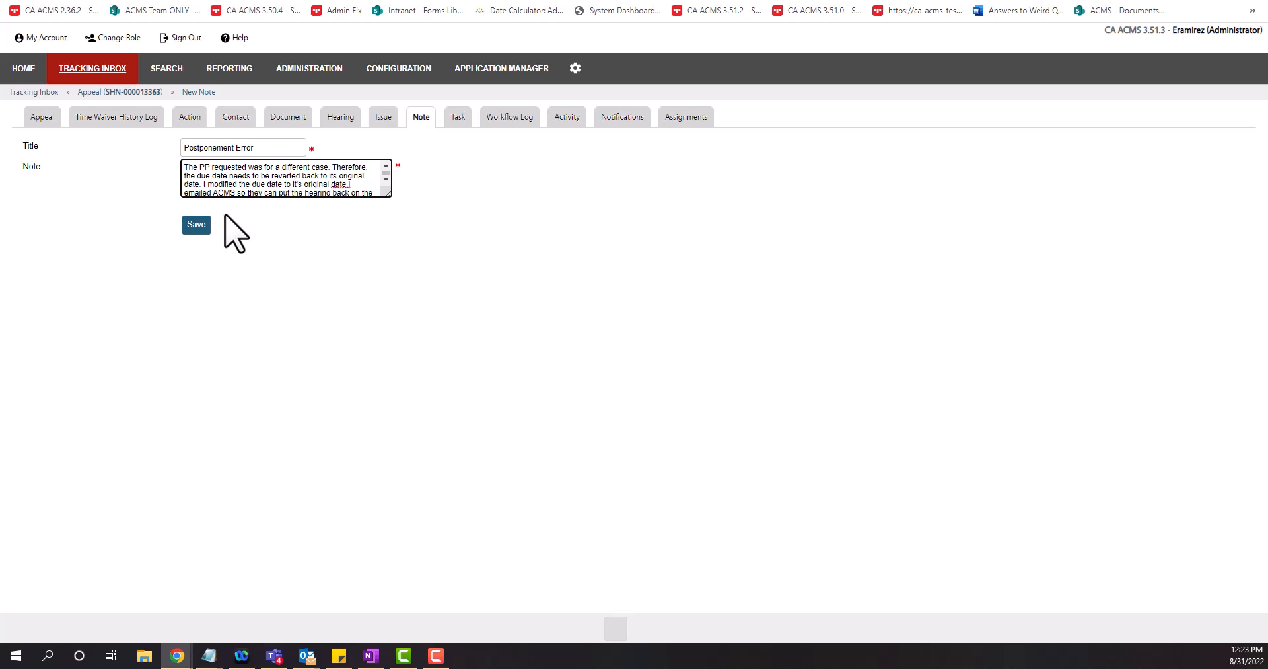
Copy the original due date 10/07/2022 from the Notepad scratch notes and return to the note
{"action": "left_click", "coordinate": [209, 654]}
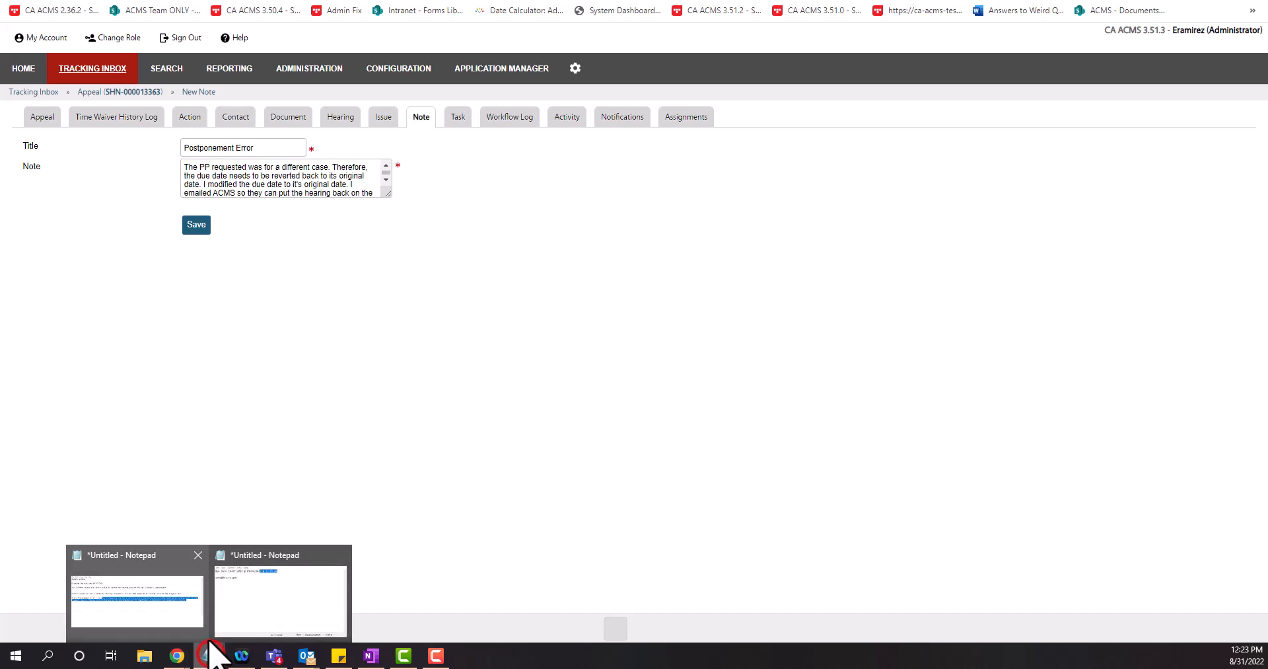
{"action": "left_click", "coordinate": [295, 588]}
{"action": "left_click", "coordinate": [715, 381]}
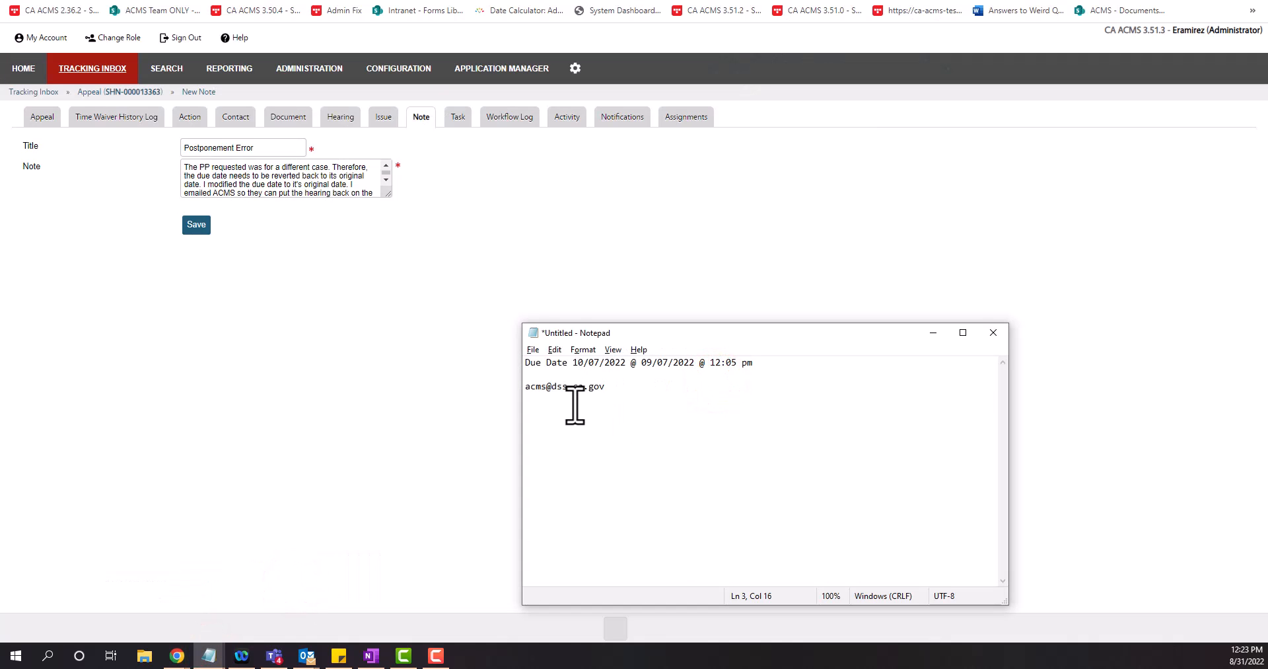
{"action": "left_click_drag", "start_coordinate": [626, 362], "coordinate": [573, 363]}
{"action": "key", "text": "ctrl+c"}
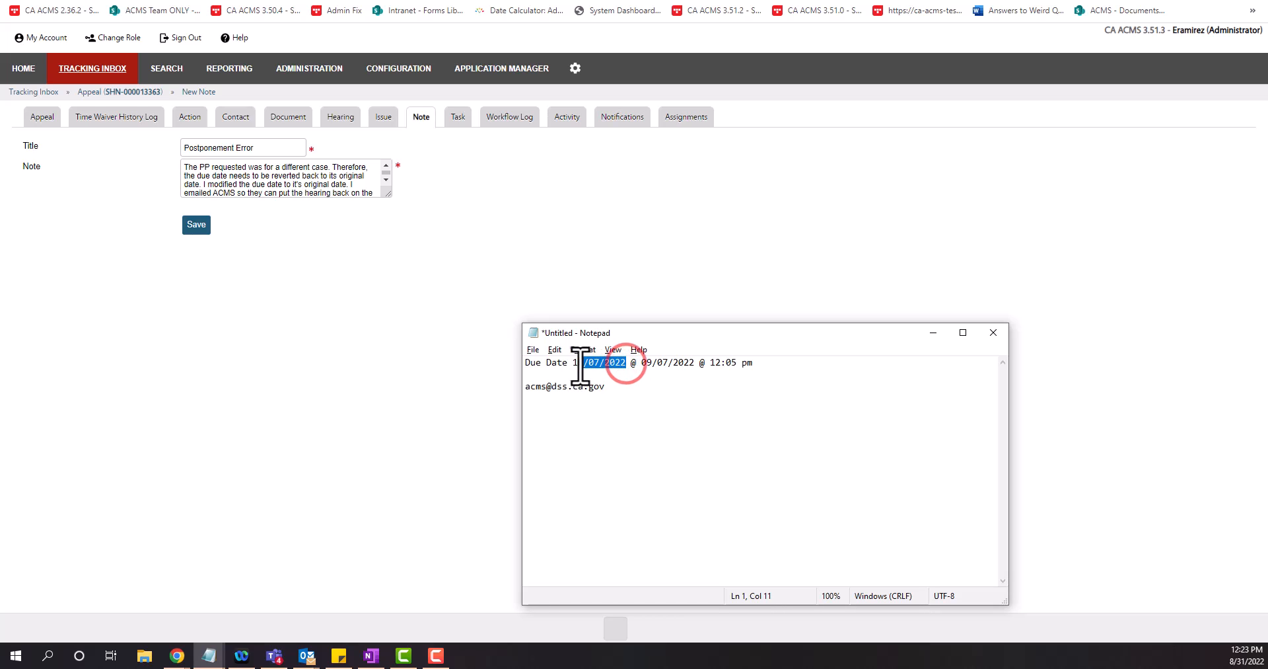
{"action": "left_click", "coordinate": [335, 189]}
Add '(10/07/2022)' after 'original date' in the note and save the Postponement Error note
{"action": "left_click", "coordinate": [348, 184]}
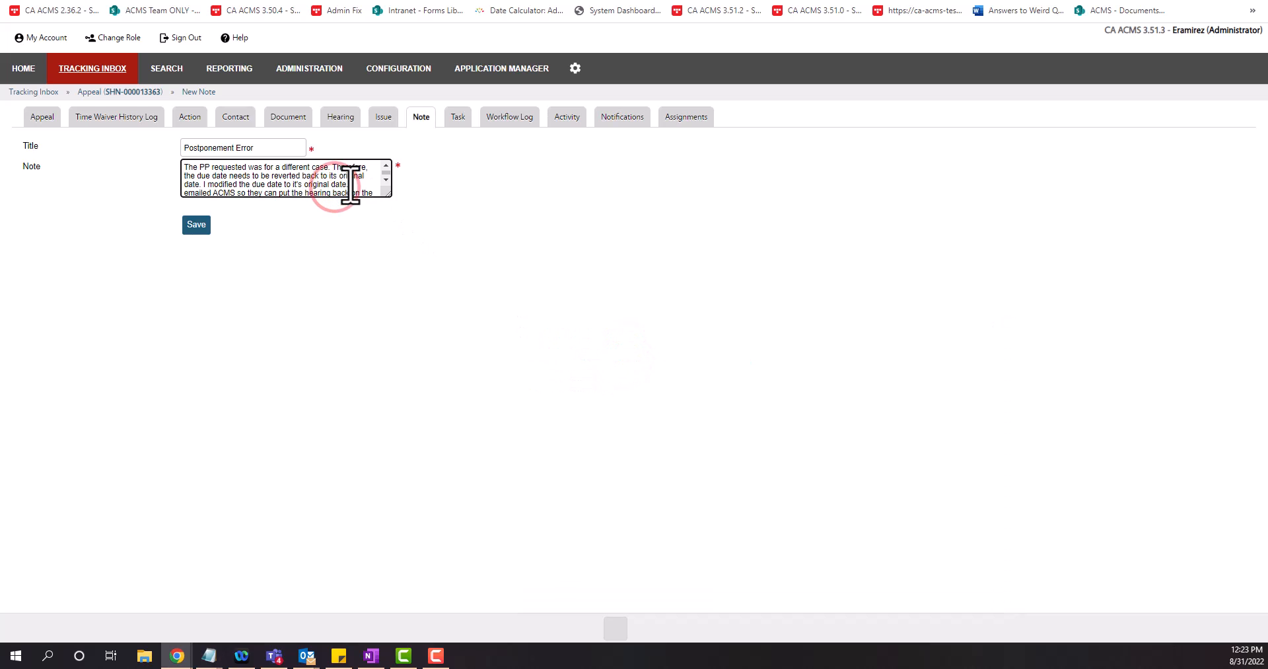
{"action": "type", "text": "("}
{"action": "key", "text": "ctrl+v"}
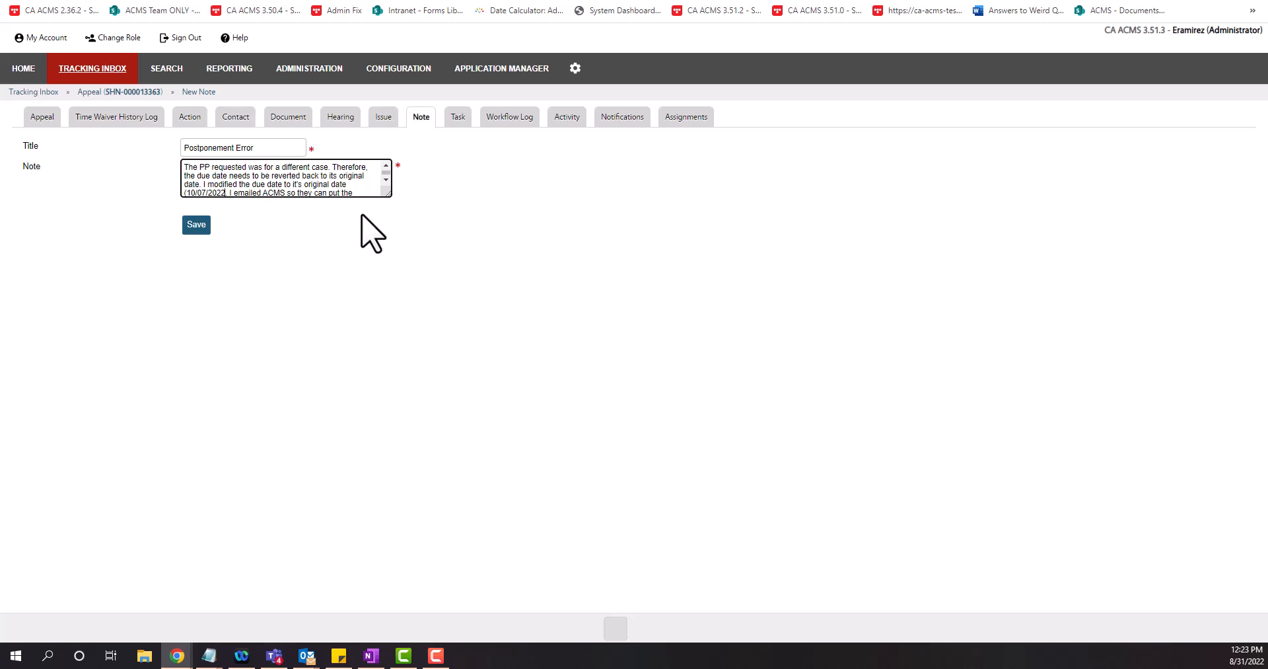
{"action": "type", "text": ")."}
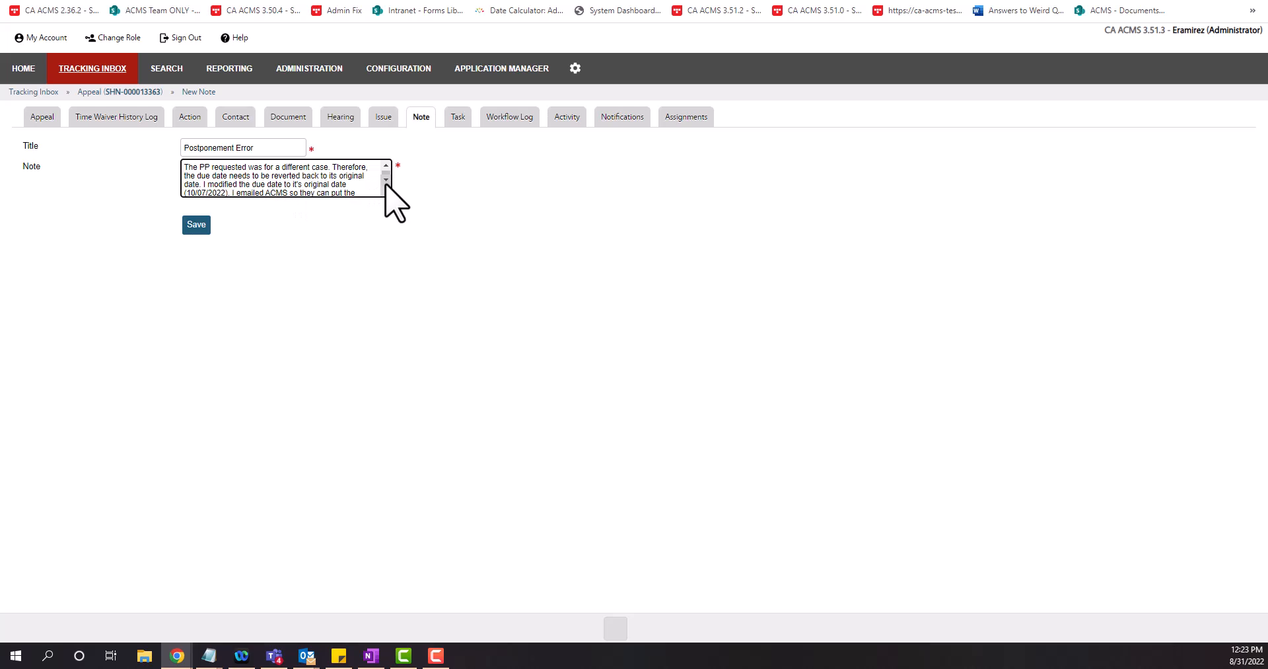
{"action": "left_click", "coordinate": [386, 180]}
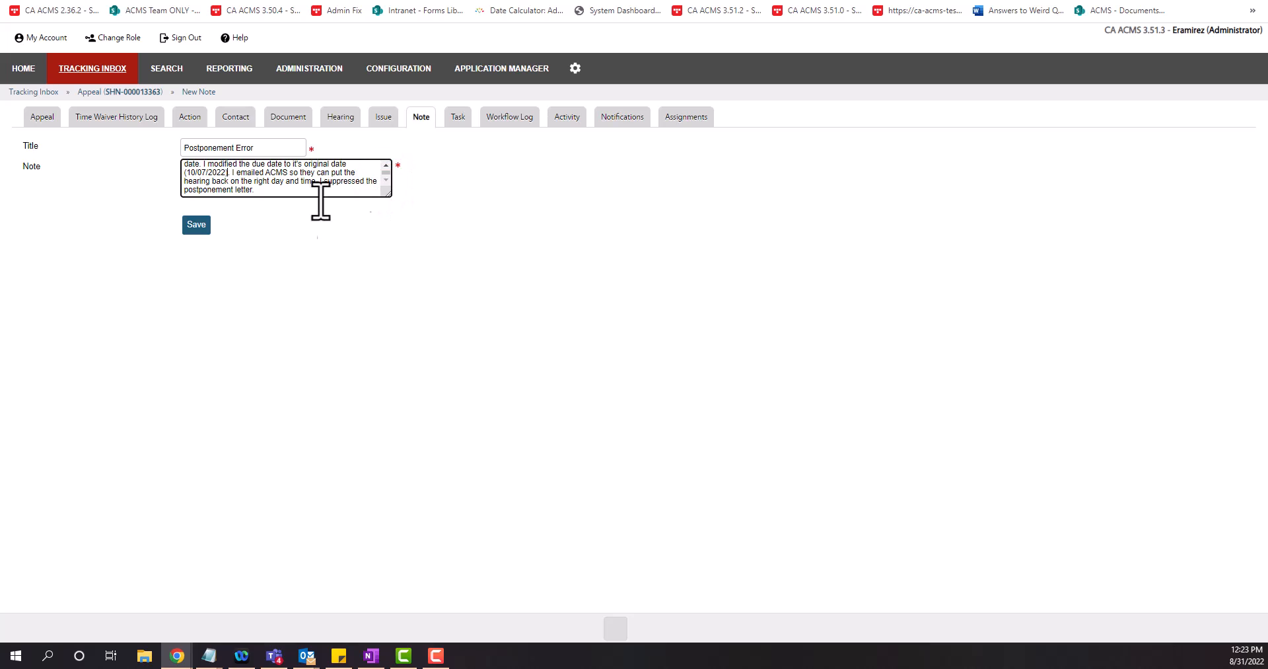
{"action": "left_click", "coordinate": [209, 181]}
{"action": "left_click", "coordinate": [190, 227]}
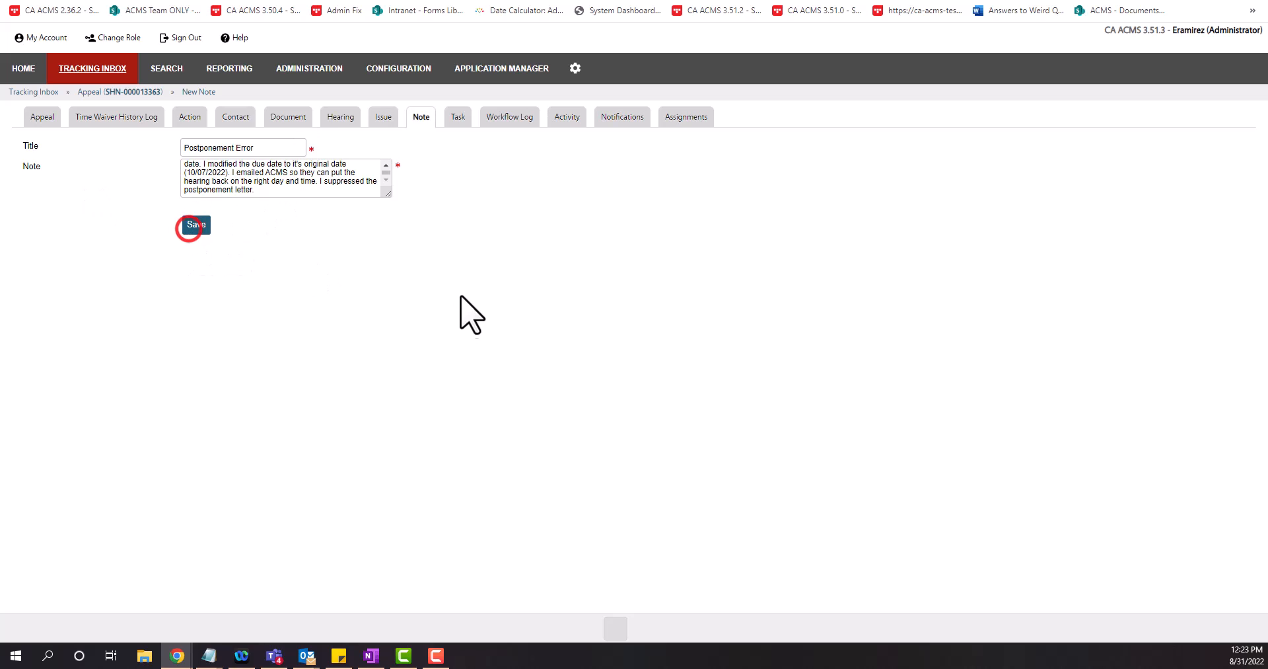